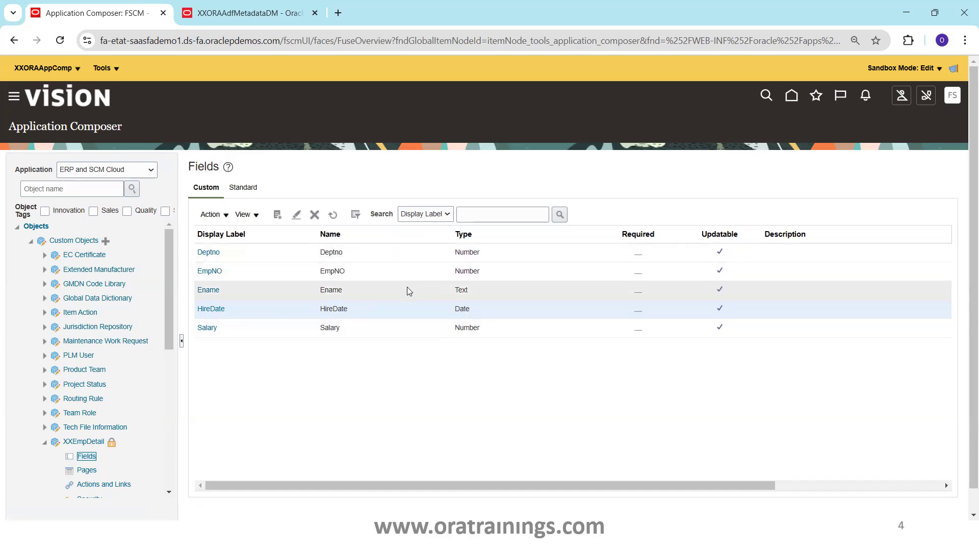
Examine the XXORAAdfMetadataDM data output to see which database column each XXEmpDetail custom attribute maps to.
key("ctrl+Tab")
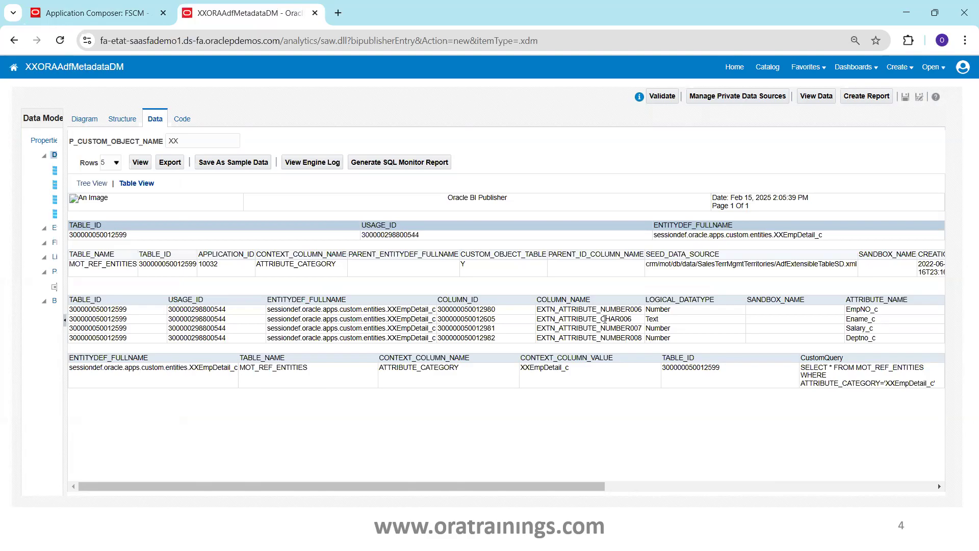
double_click(858, 312)
double_click(632, 310)
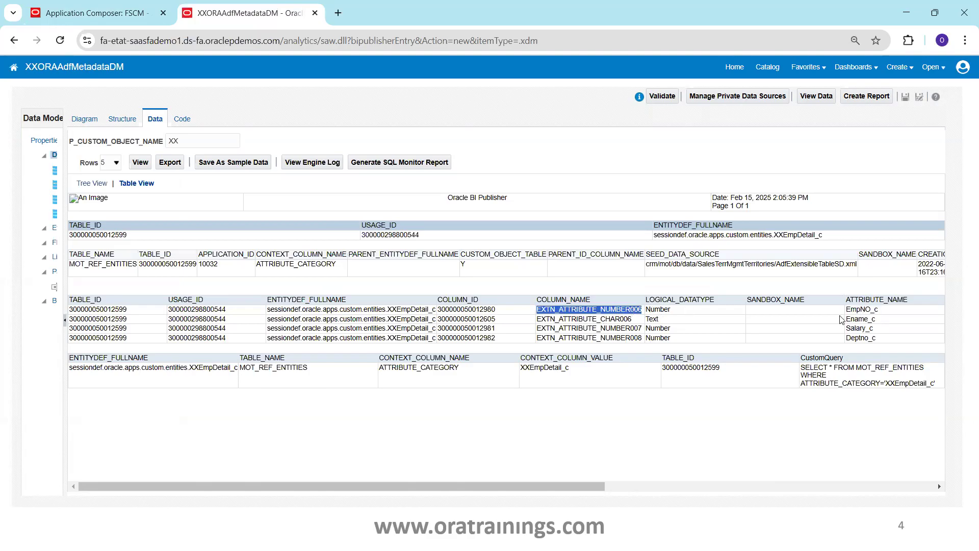
double_click(599, 320)
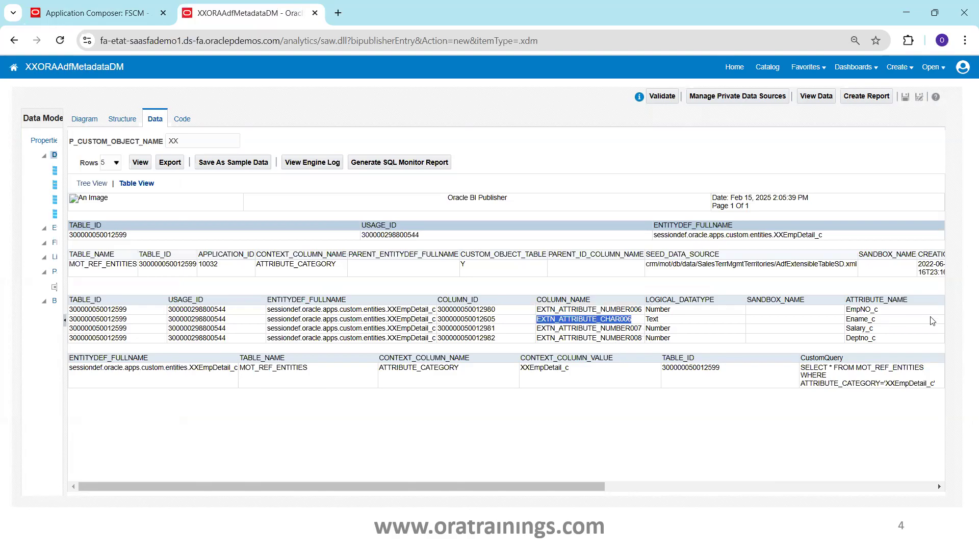
double_click(622, 339)
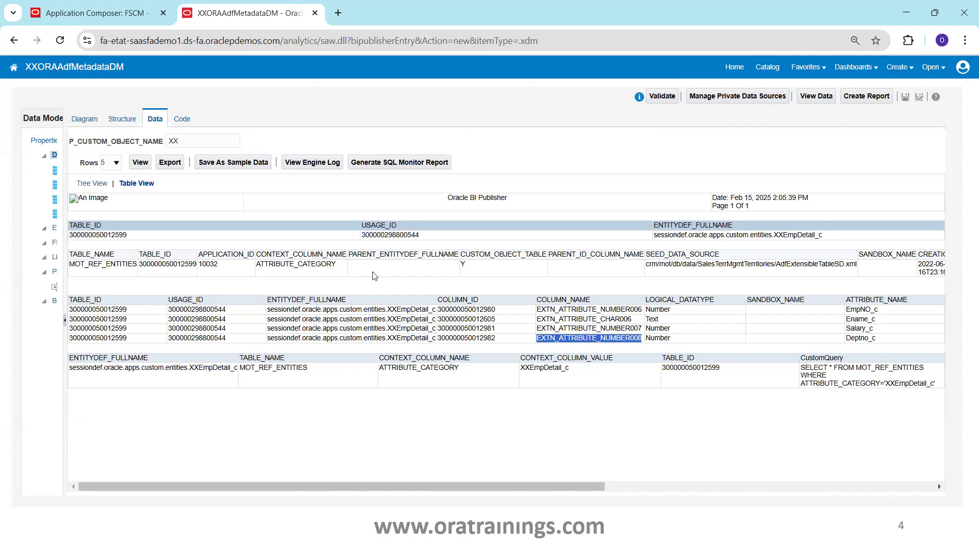
Create a custom Date field with the display label DOB on the XXEmpDetail object in Application Composer and save it.
left_click(69, 18)
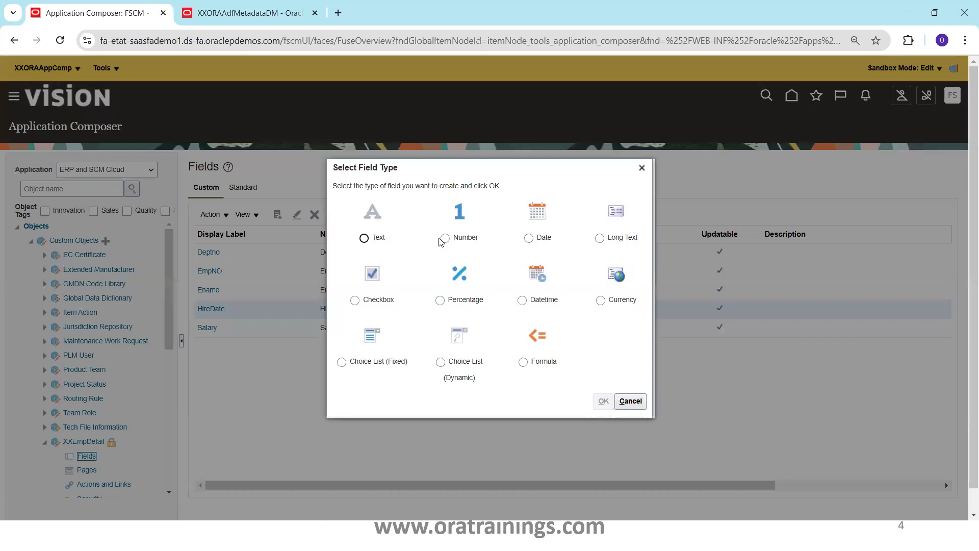
left_click(529, 239)
left_click(601, 402)
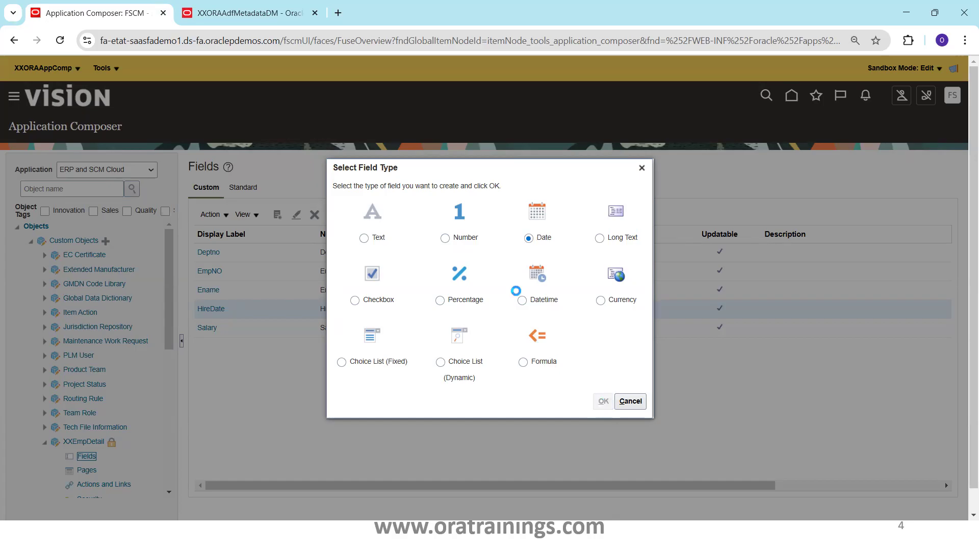
left_click(310, 240)
type("DOB")
key("Tab")
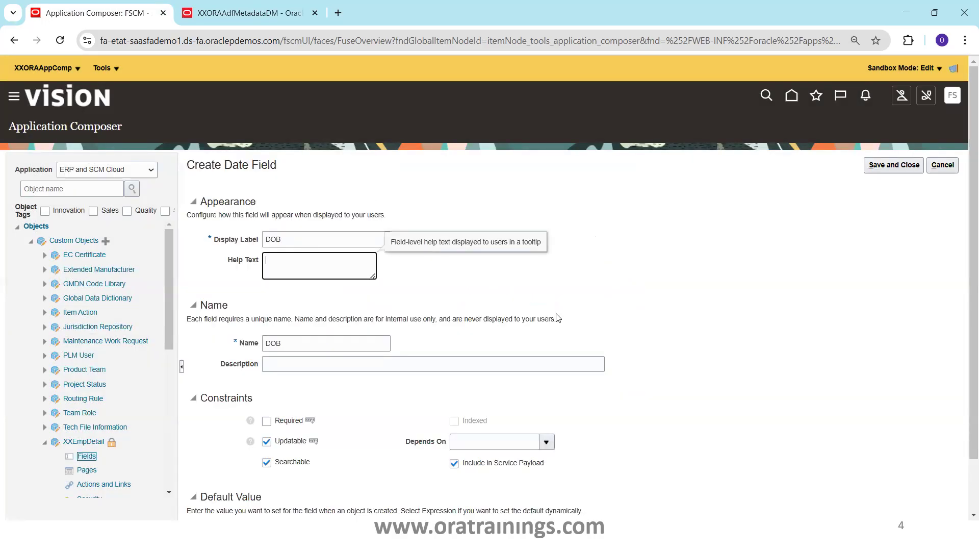
left_click(892, 165)
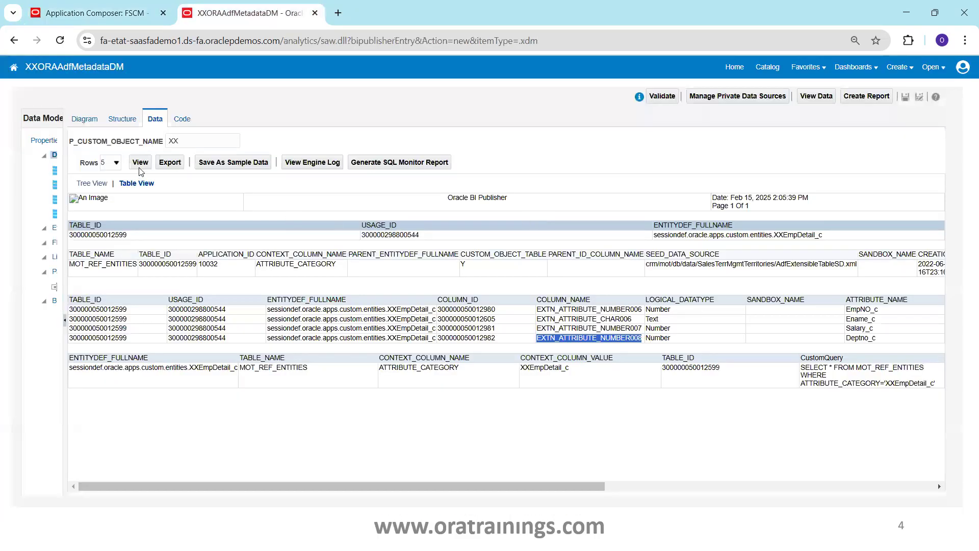
Rerun the XXORAAdfMetadataDM data output and copy its MOT_REF_ENTITIES custom query into a new SQL query data set.
left_click(137, 162)
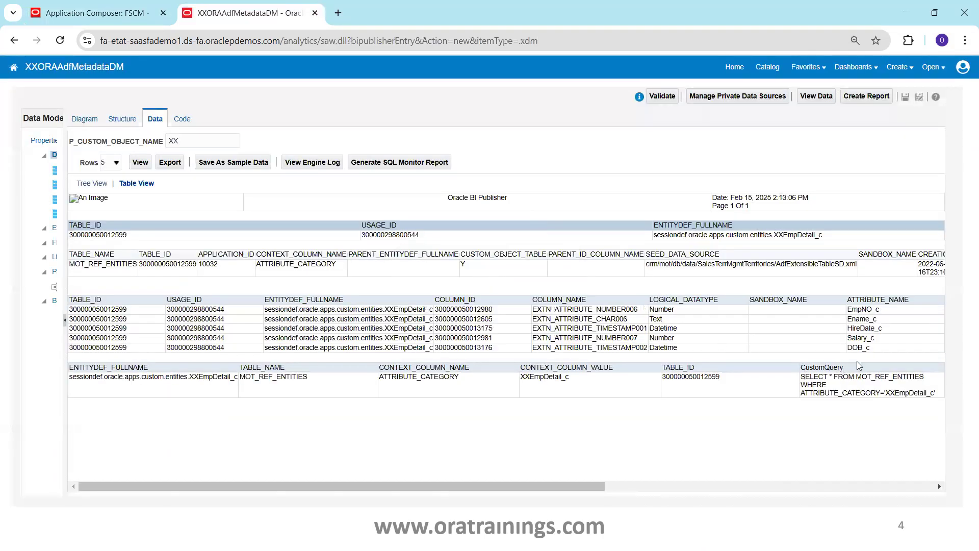
left_click_drag(937, 394, 802, 377)
key("ctrl+c")
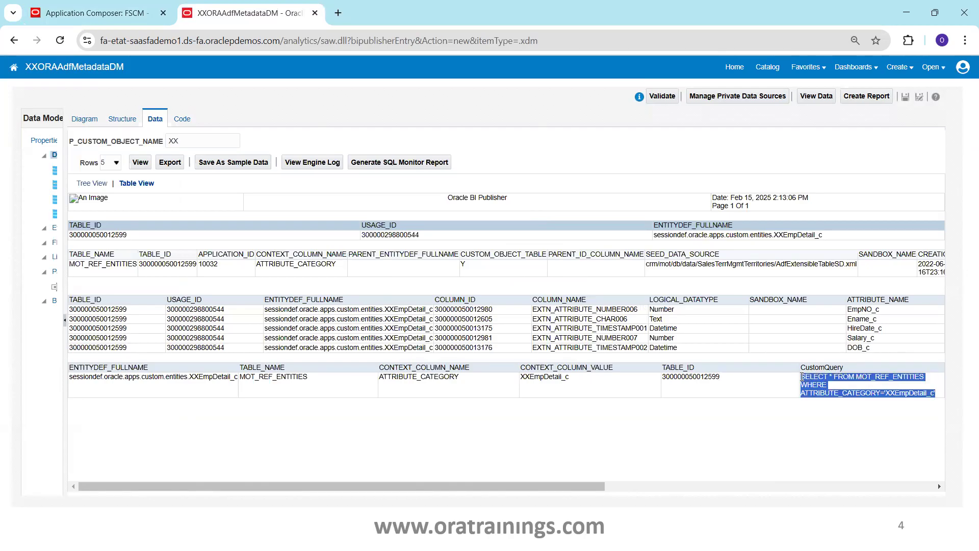
left_click(85, 119)
left_click(83, 138)
left_click(92, 150)
left_click(384, 350)
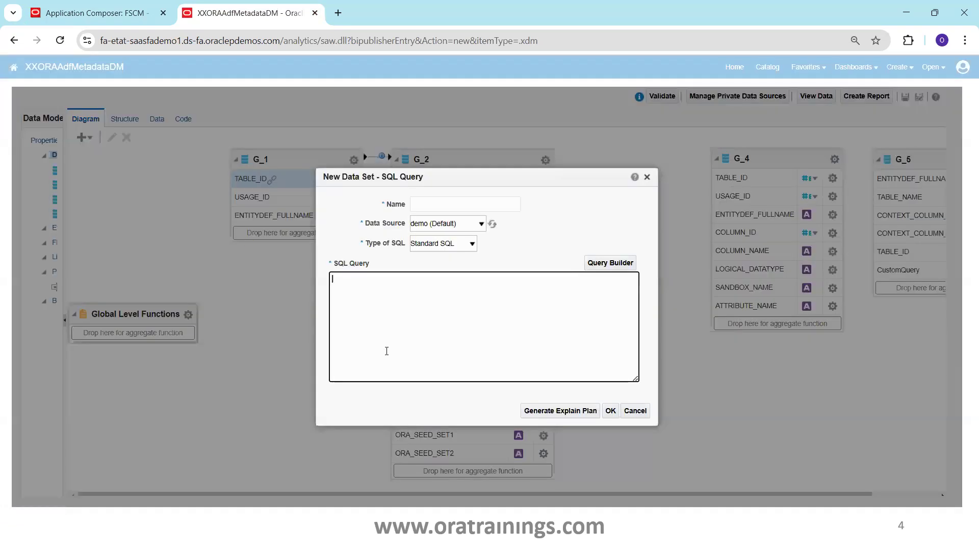
key("ctrl+v")
Name the new data set MOT_REF_ENTITIES, set its data source to ApplicationDB_FSCM and confirm it.
double_click(430, 279)
key("ctrl+c")
left_click(447, 205)
key("ctrl+v")
left_click(610, 412)
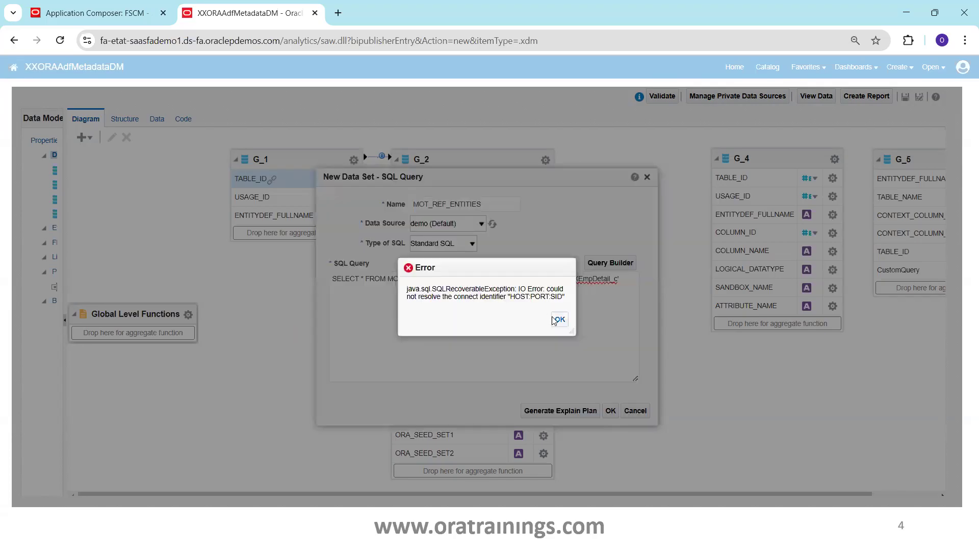
left_click(558, 320)
left_click(481, 224)
left_click(469, 270)
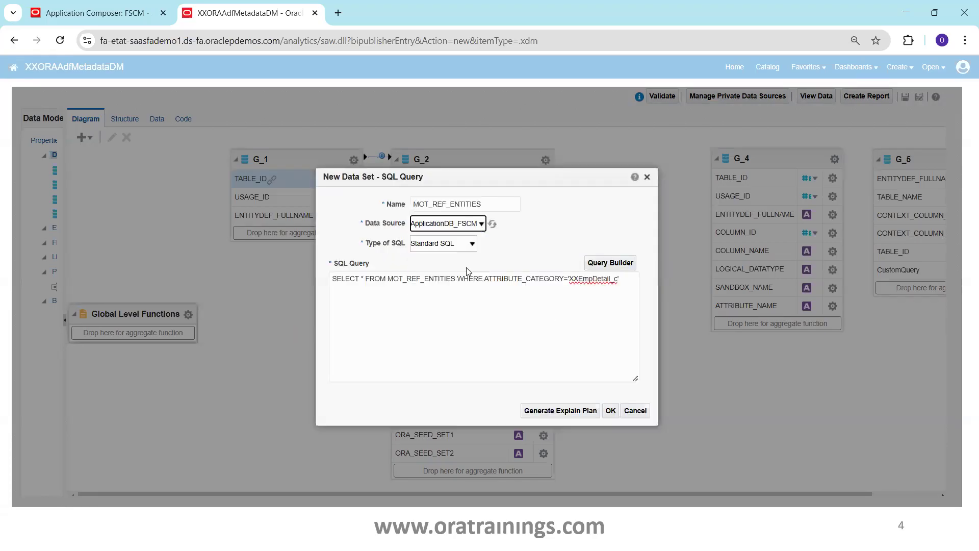
left_click(611, 410)
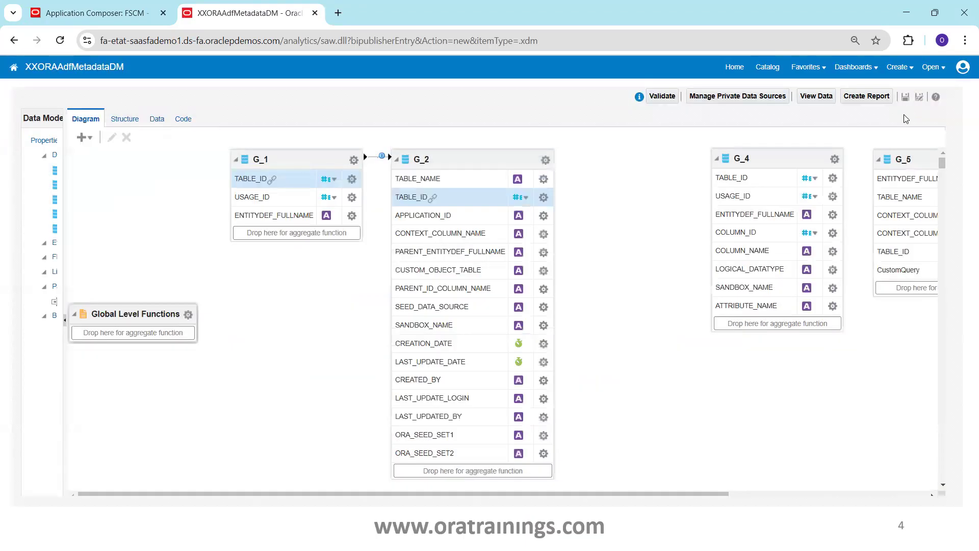
Save the data model and display its data output in table view.
left_click(905, 97)
left_click(155, 121)
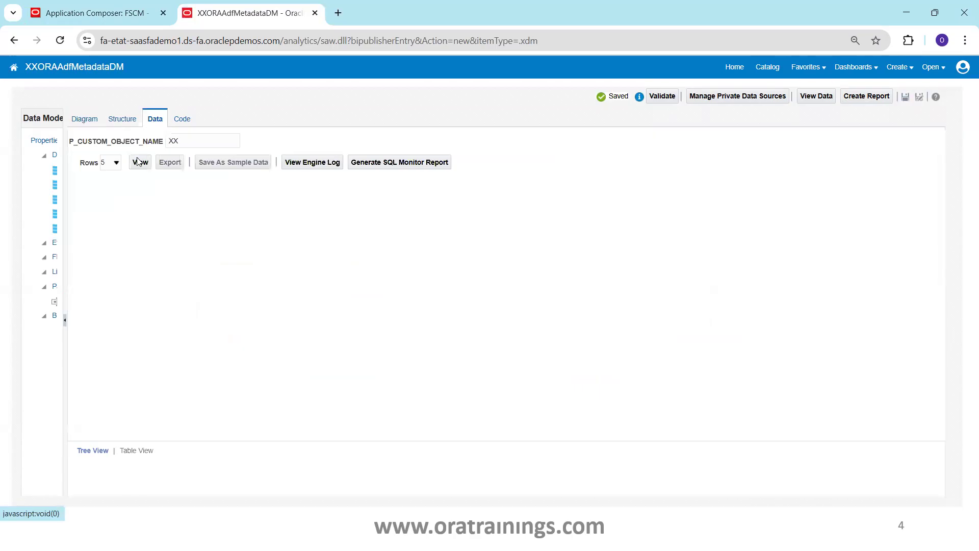
left_click(138, 161)
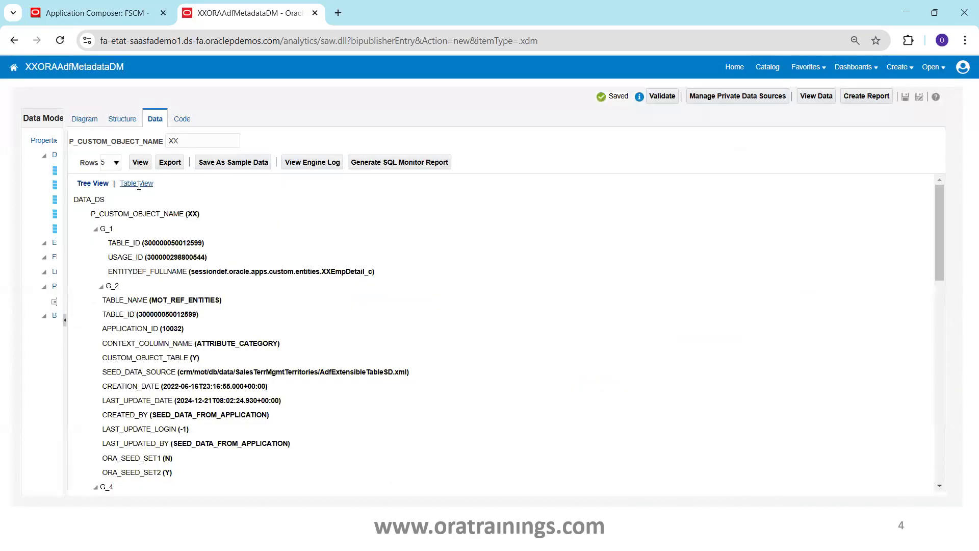
left_click(138, 184)
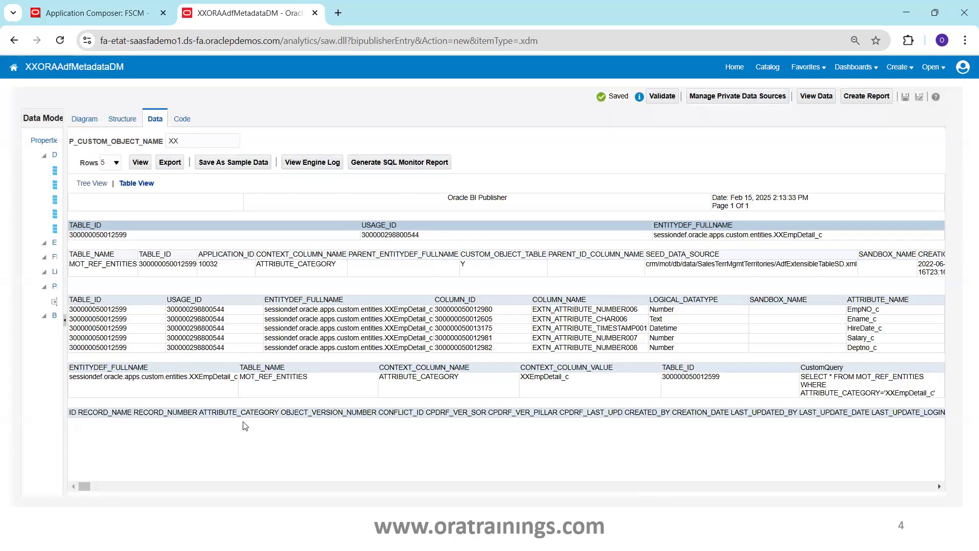
Create the default application pages for the XXEmpDetail custom object in Application Composer.
left_click(72, 20)
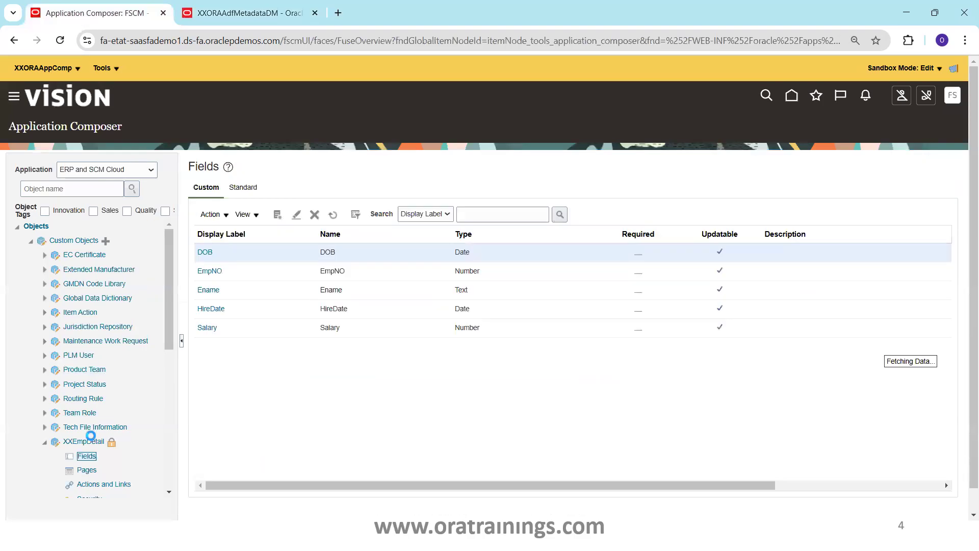
left_click(103, 68)
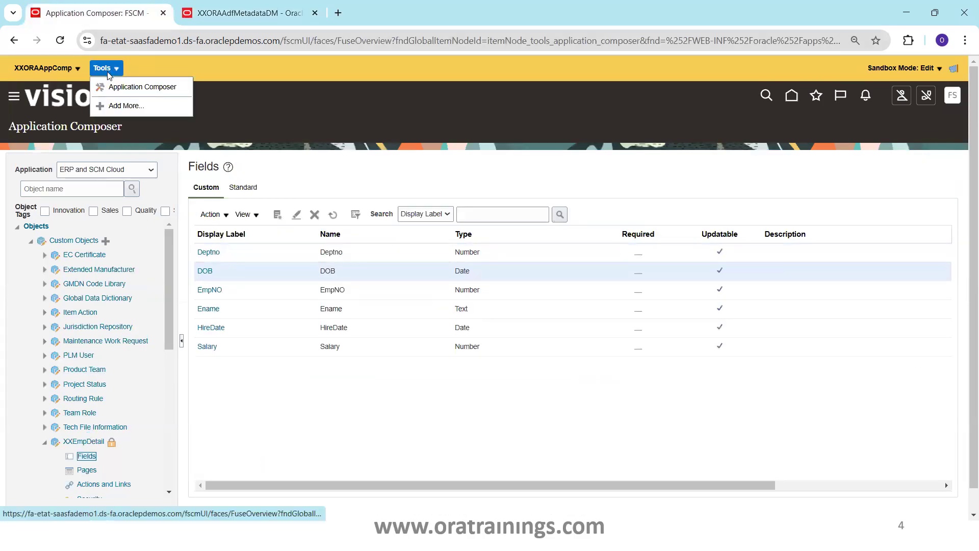
left_click(44, 68)
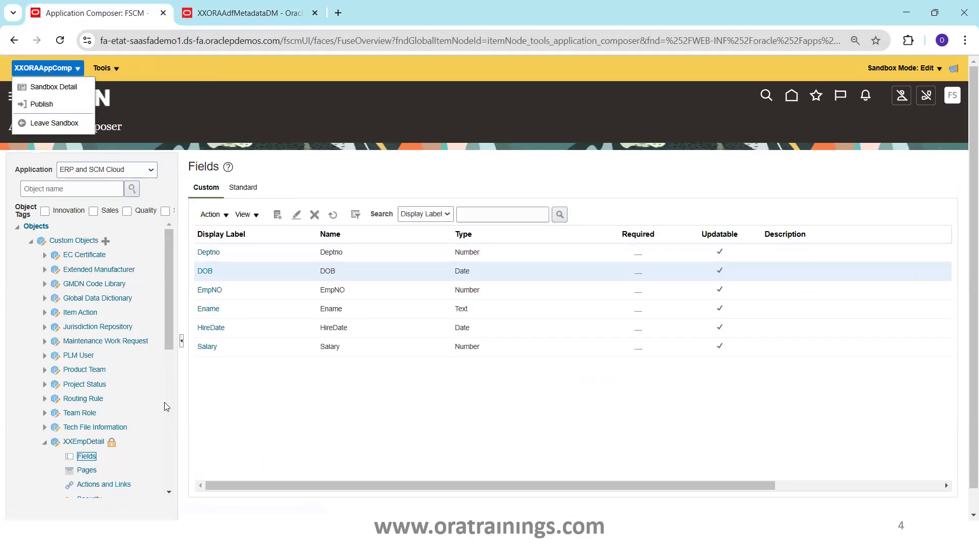
left_click(88, 470)
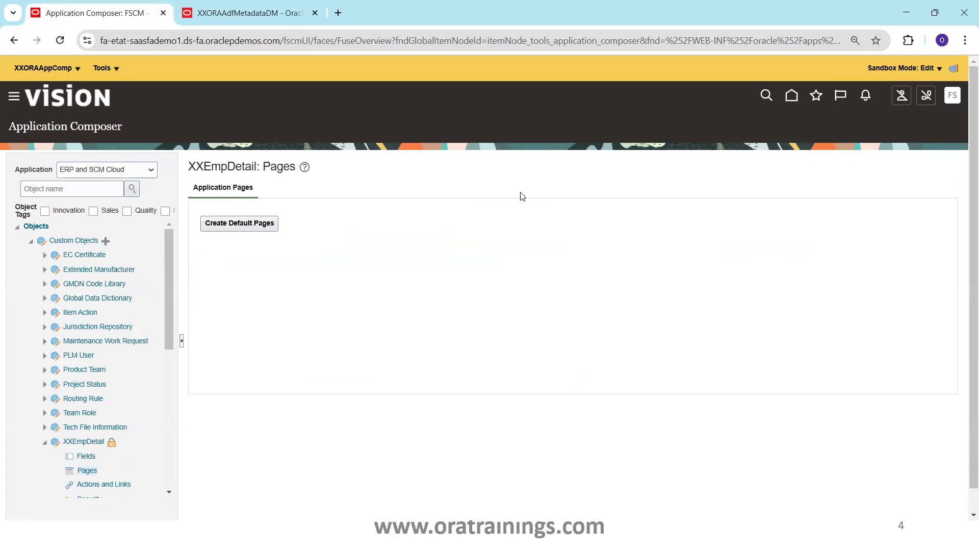
left_click(262, 224)
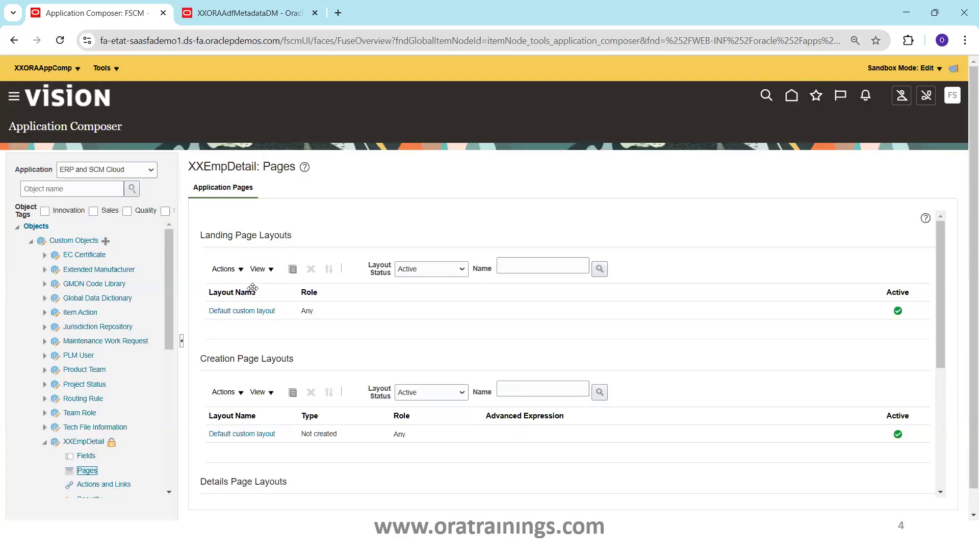
Add Deptno, EmpNO, Ename and DOB to the summary table of the default landing page layout, then save and finish.
left_click(240, 311)
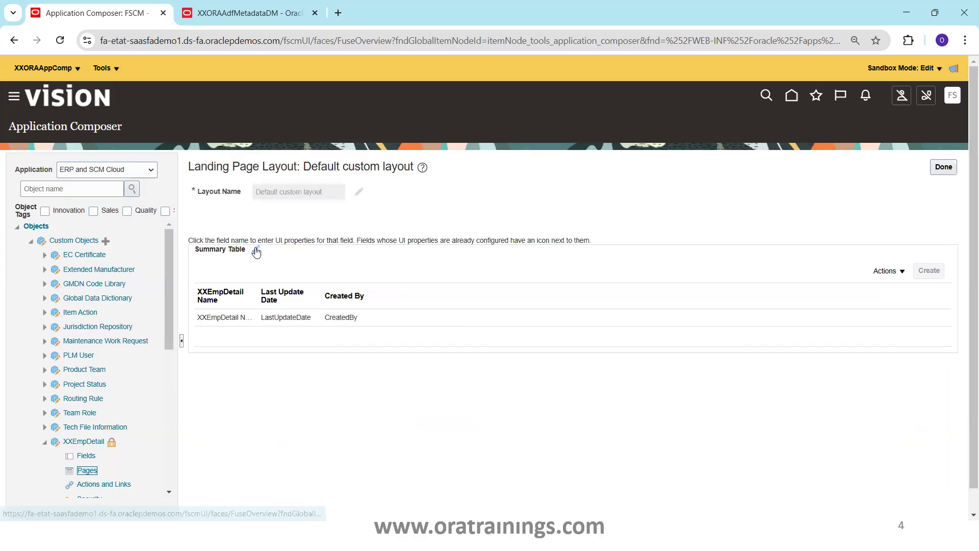
left_click(455, 302)
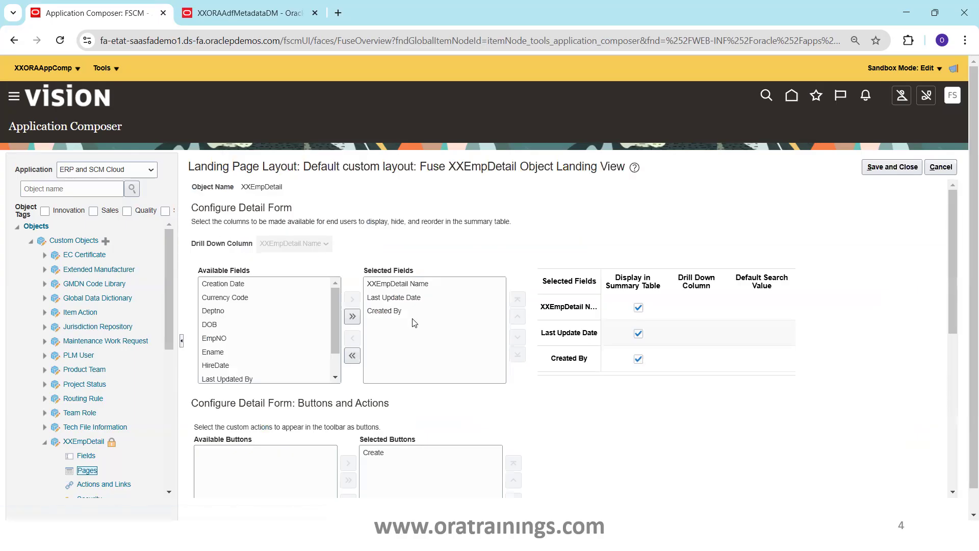
double_click(269, 307)
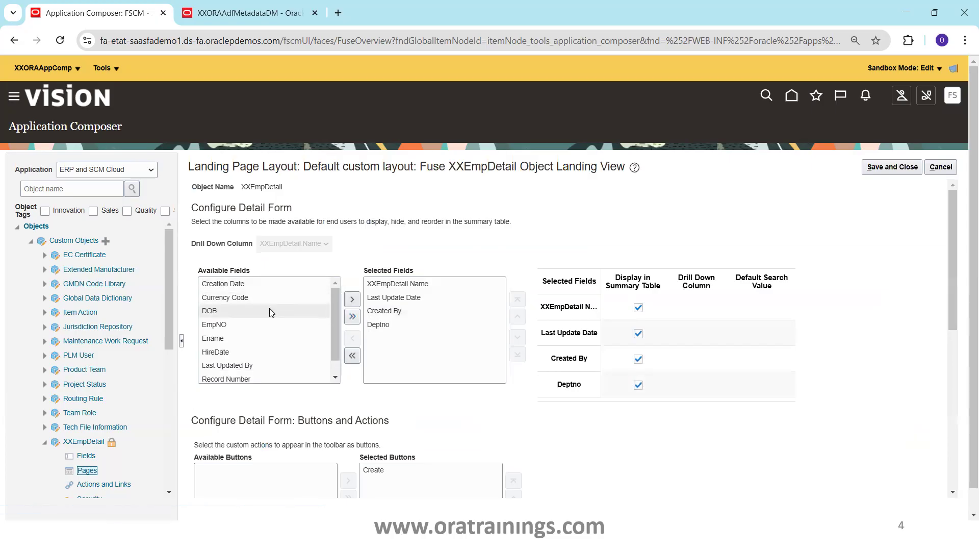
double_click(231, 323)
double_click(227, 323)
double_click(213, 312)
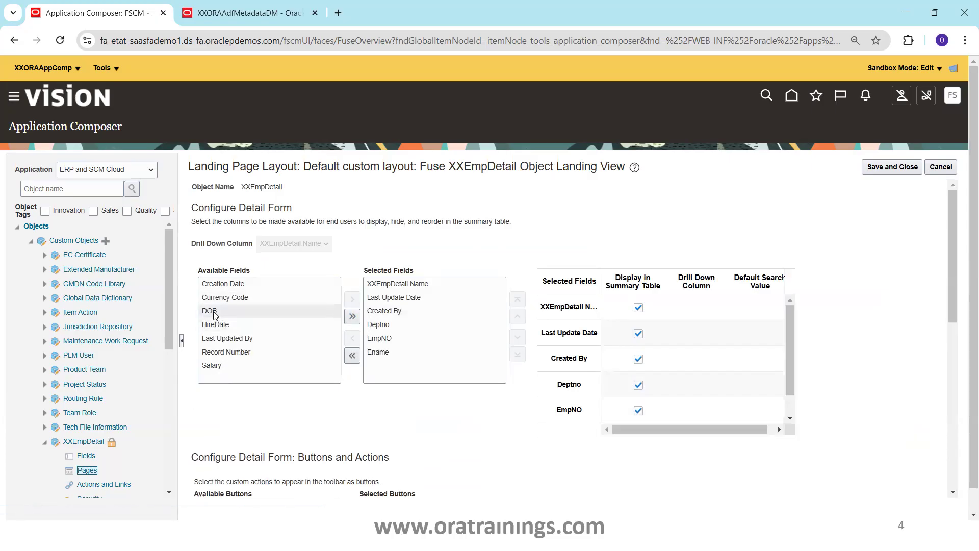
left_click(892, 166)
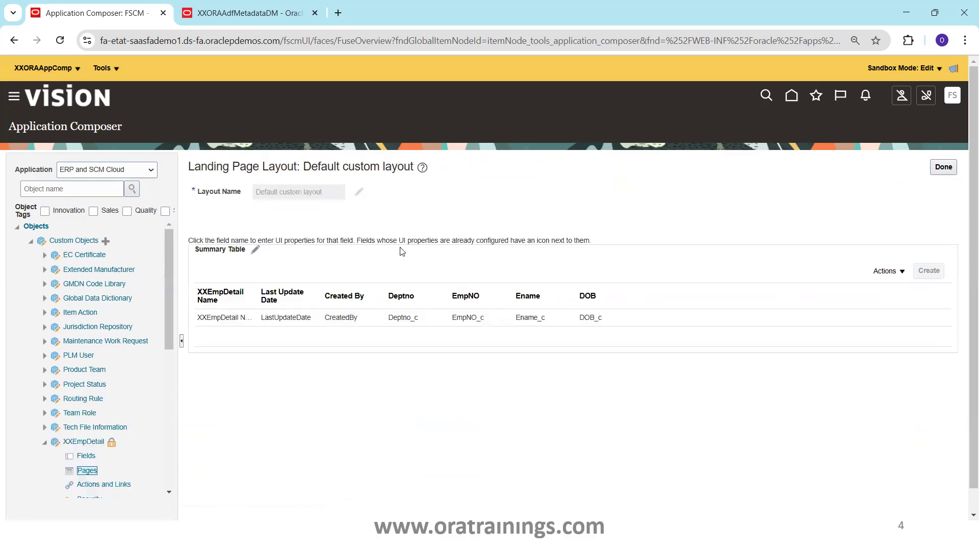
left_click(944, 167)
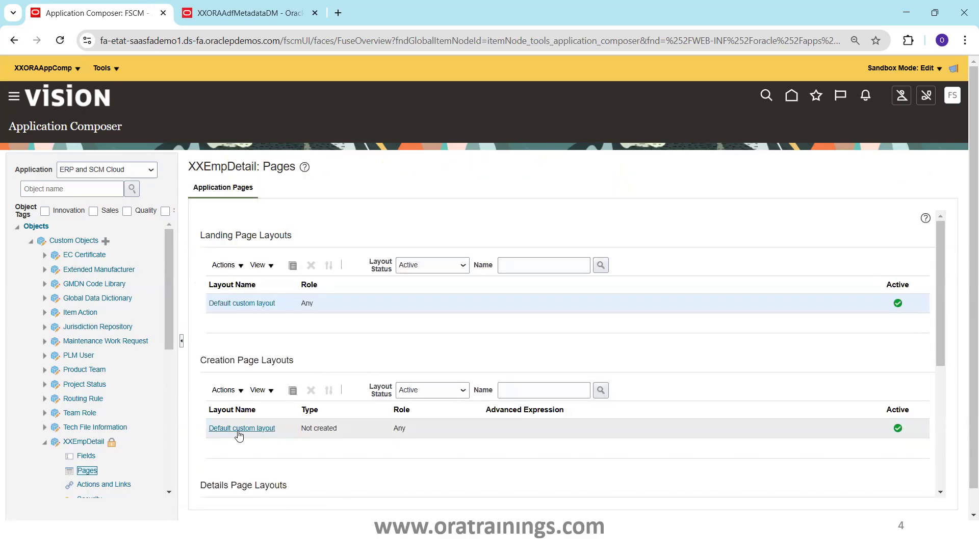
Include all available fields in the default custom creation page layout of XXEmpDetail and save it.
left_click(238, 429)
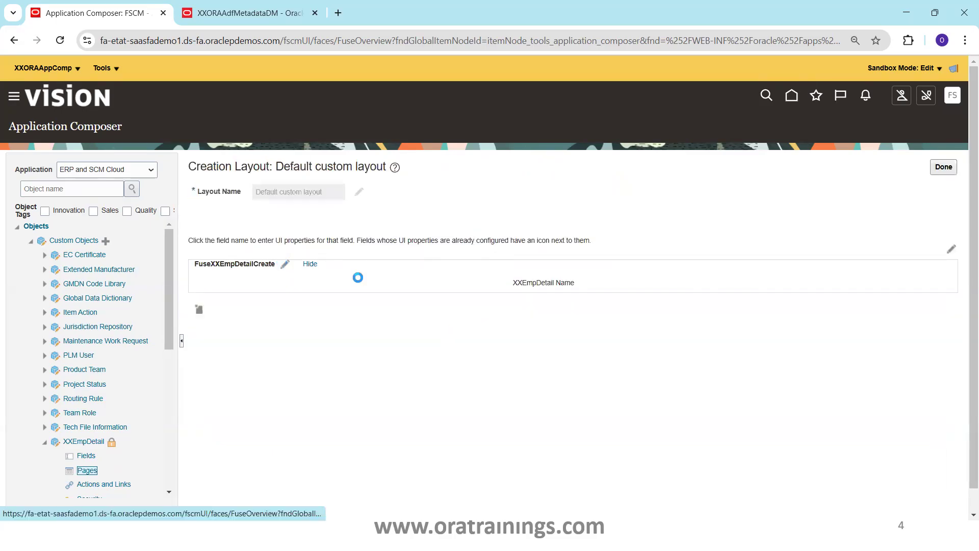
left_click(281, 262)
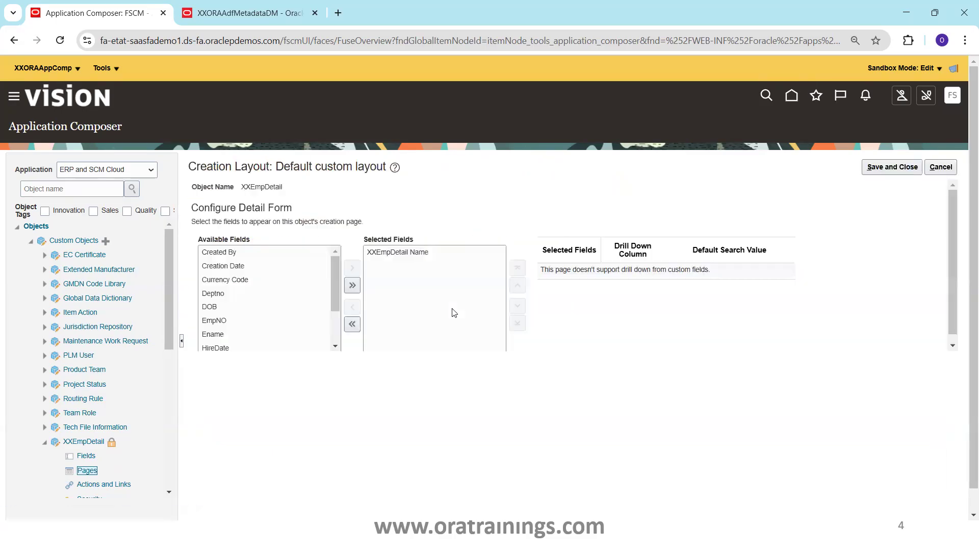
left_click(351, 286)
left_click(877, 166)
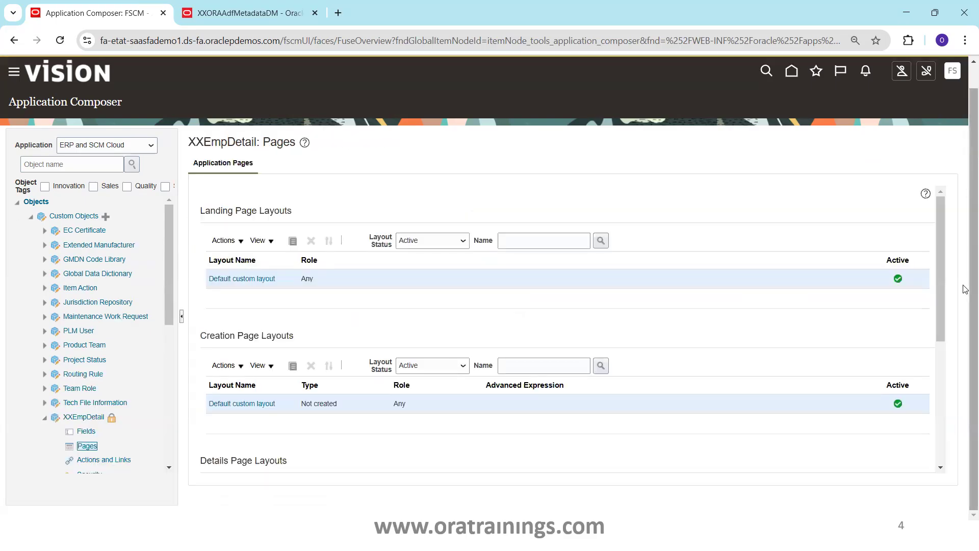
Include all available fields in the Summary subtab of the default details page layout, then save and finish.
scroll(948, 345, "down", 3)
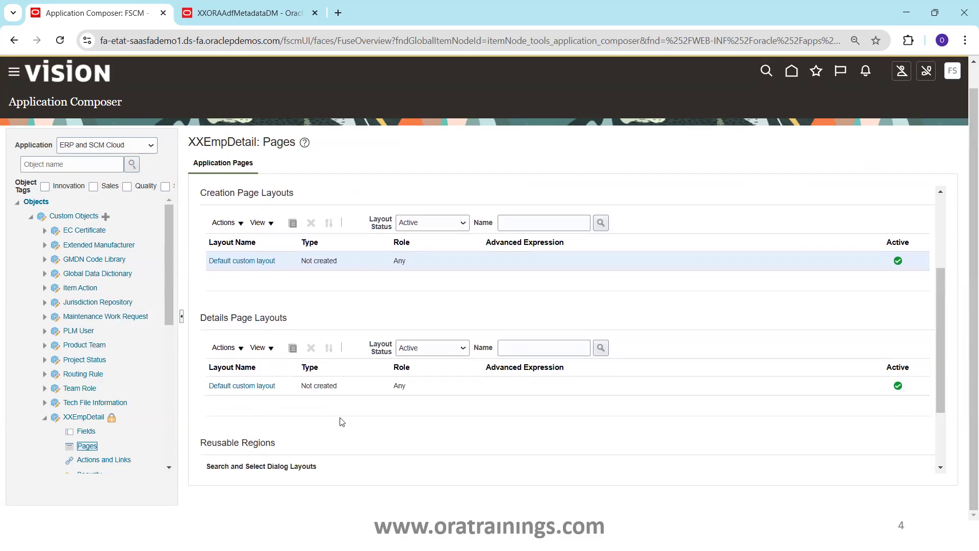
left_click(270, 387)
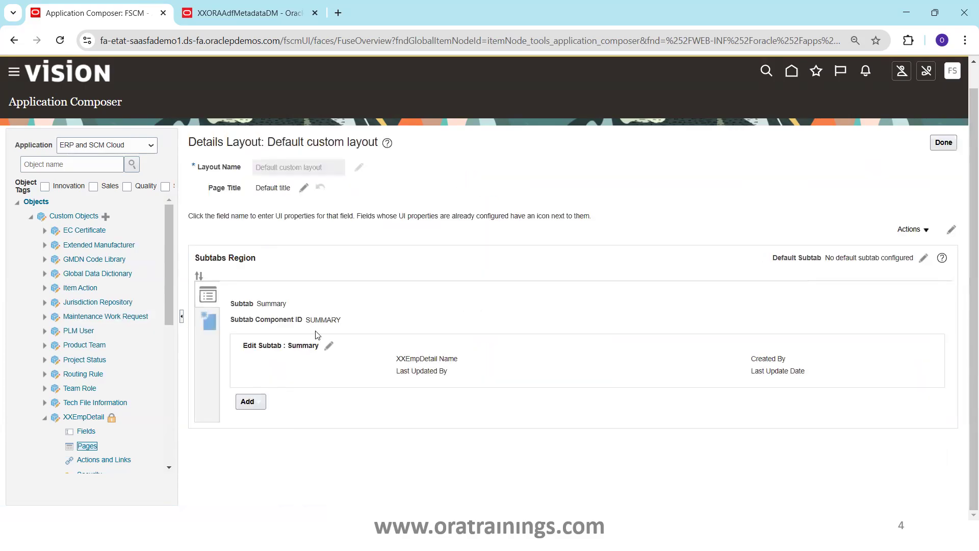
left_click(329, 346)
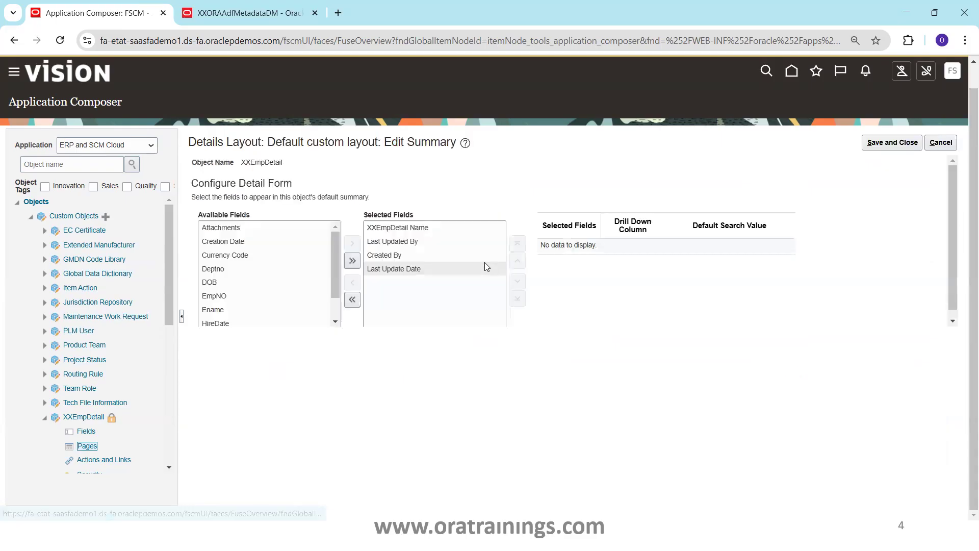
left_click(352, 261)
left_click(883, 147)
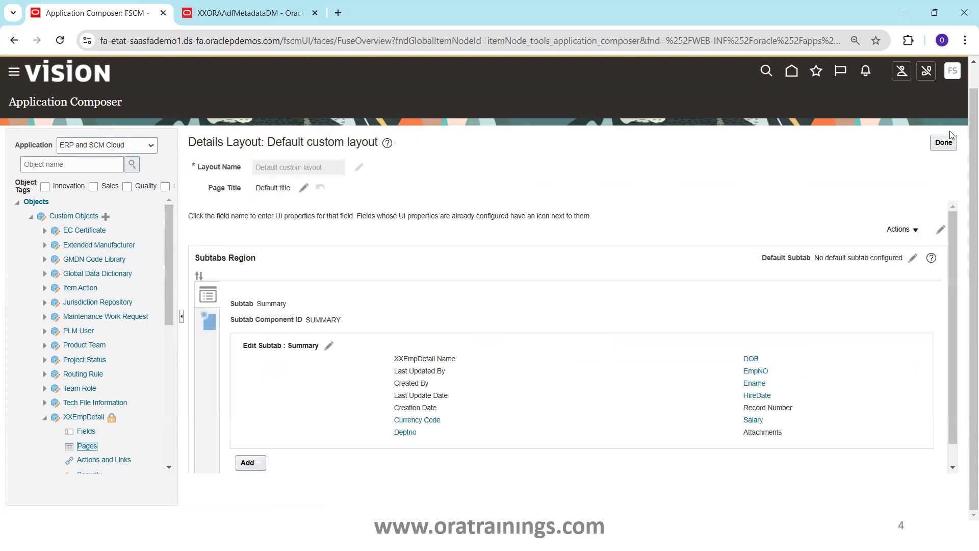
left_click(946, 149)
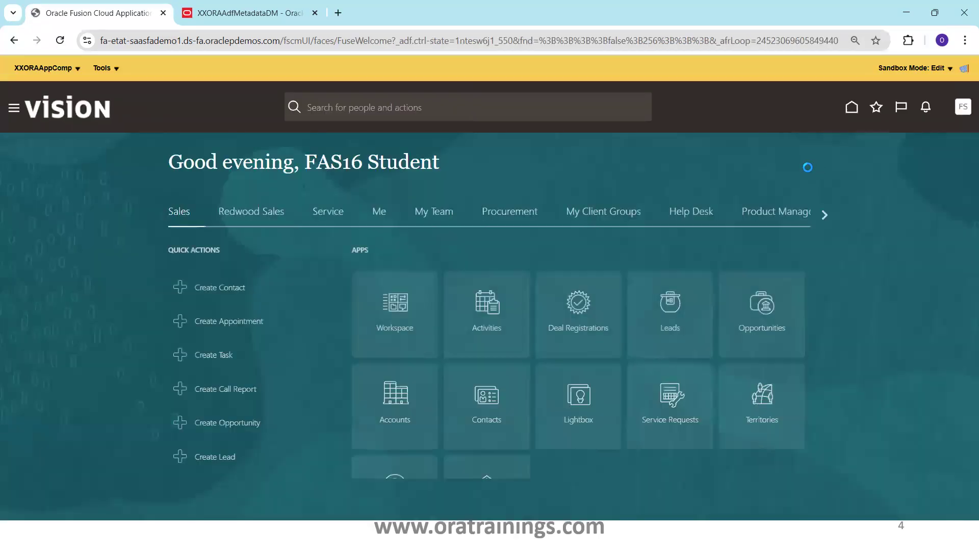
Look through the apps in the Others group of the home page for the custom object's entry.
triple_click(820, 214)
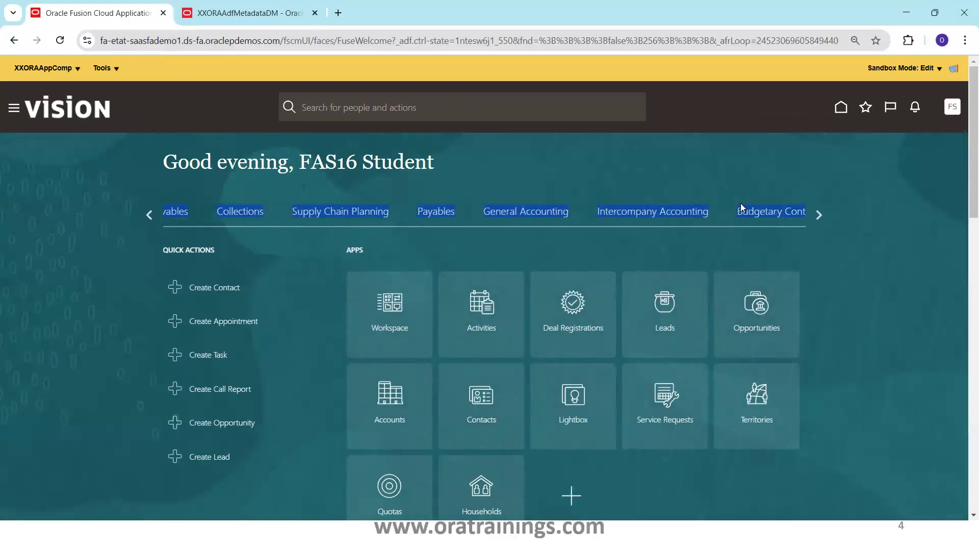
left_click(819, 214)
left_click(820, 215)
left_click(819, 215)
left_click(321, 224)
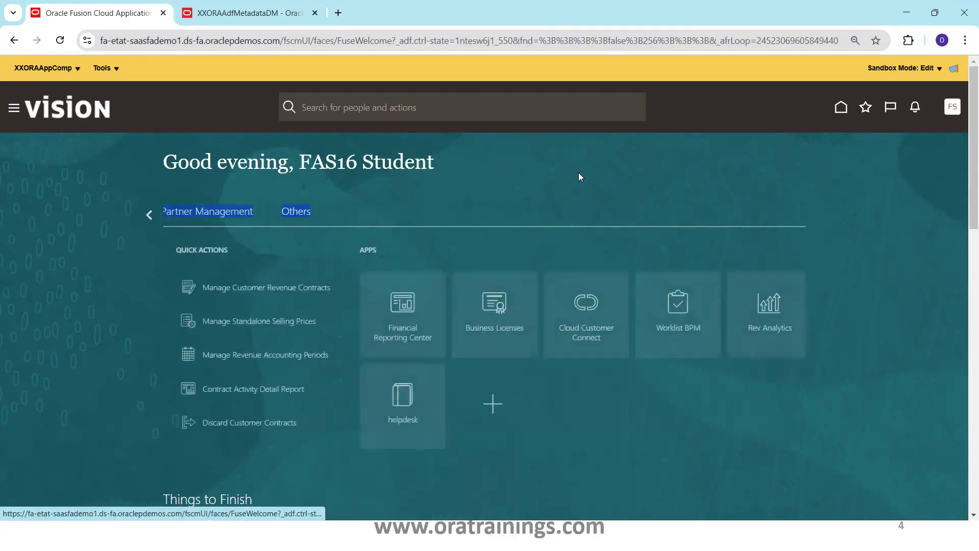
left_click_drag(966, 195, 963, 226)
left_click(667, 269)
Reload the home page and recheck the apps in the Others group.
key("F5")
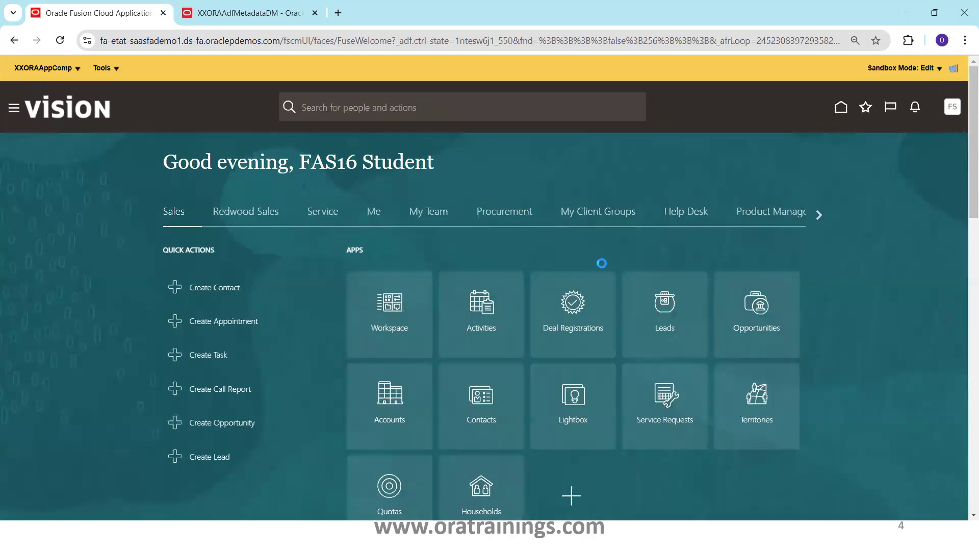
left_click(819, 216)
left_click(819, 216)
left_click(819, 216)
left_click(819, 216)
left_click(819, 216)
left_click(819, 216)
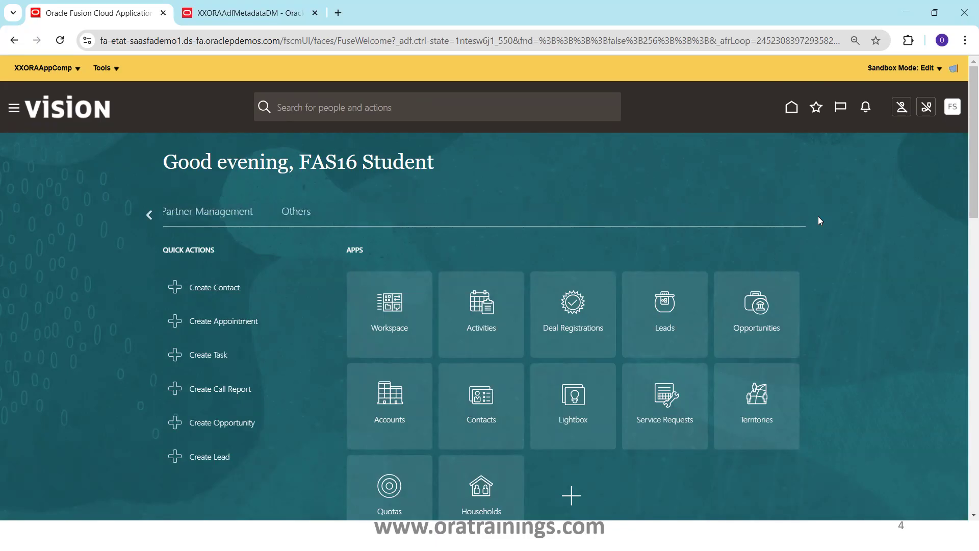
left_click(304, 217)
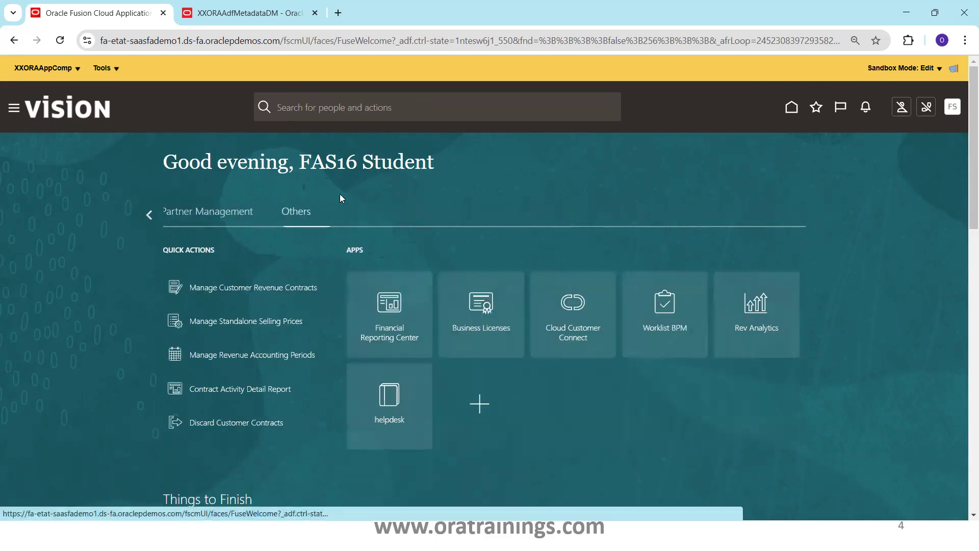
Start publishing the XXORAAppComp sandbox and continue to its sandbox details page.
left_click(46, 72)
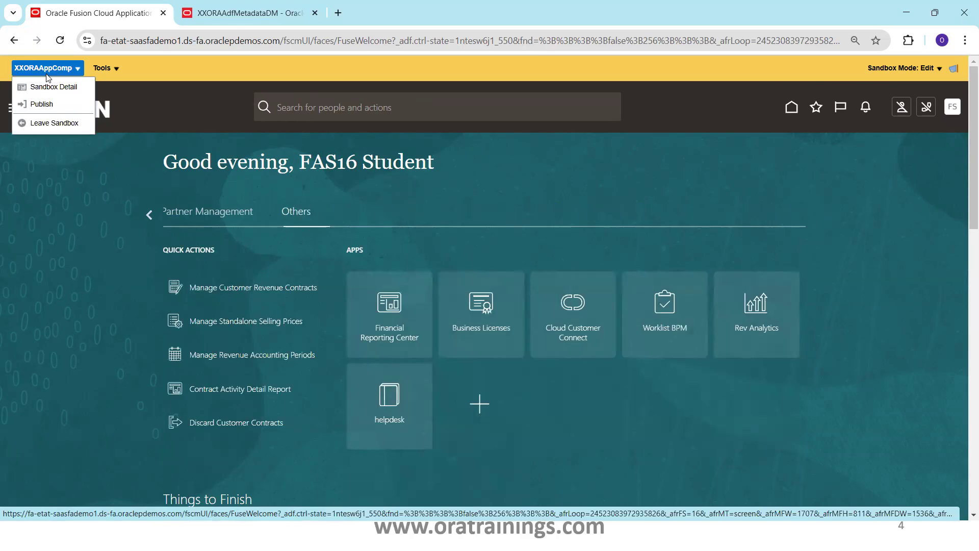
left_click(42, 104)
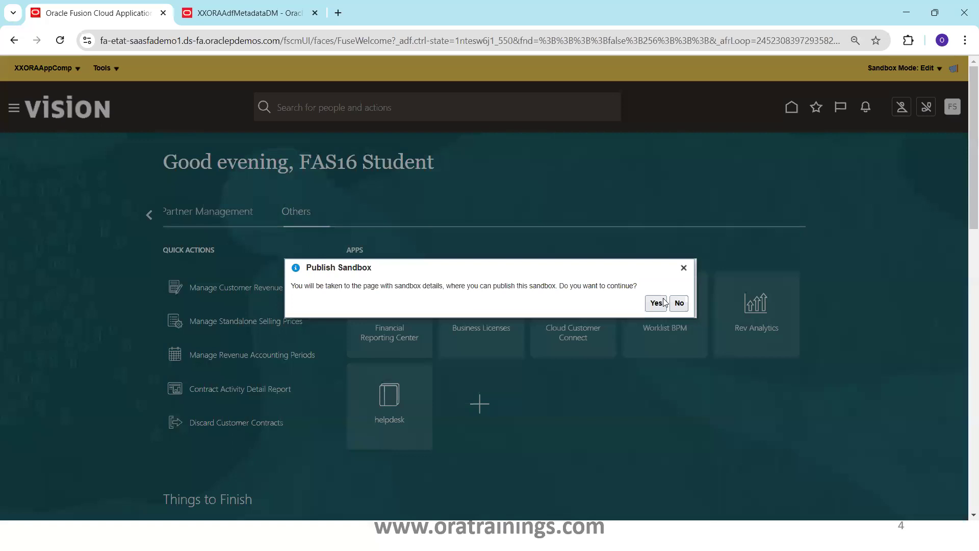
left_click(657, 303)
Rerun the XXORAAdfMetadataDM data model for custom object name XX to view its current data.
left_click(271, 12)
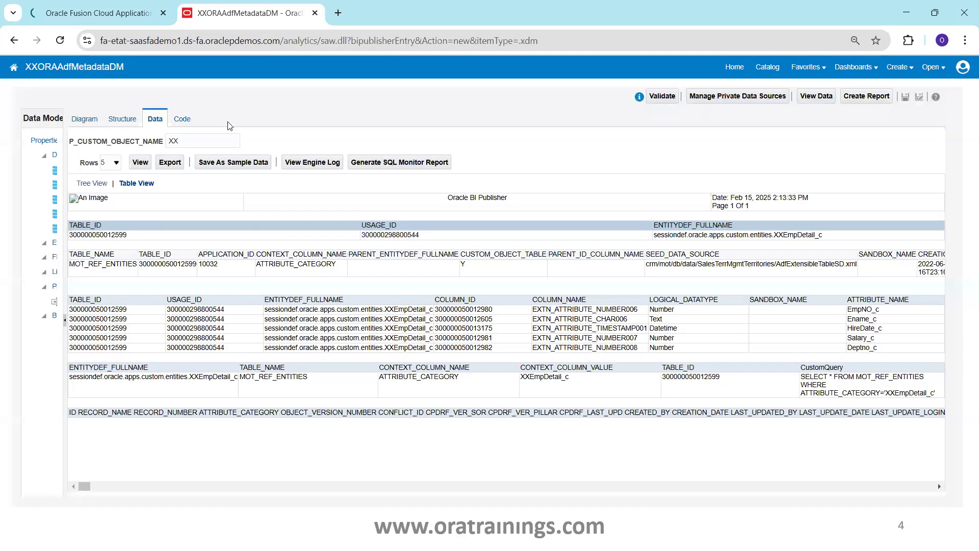
left_click(134, 166)
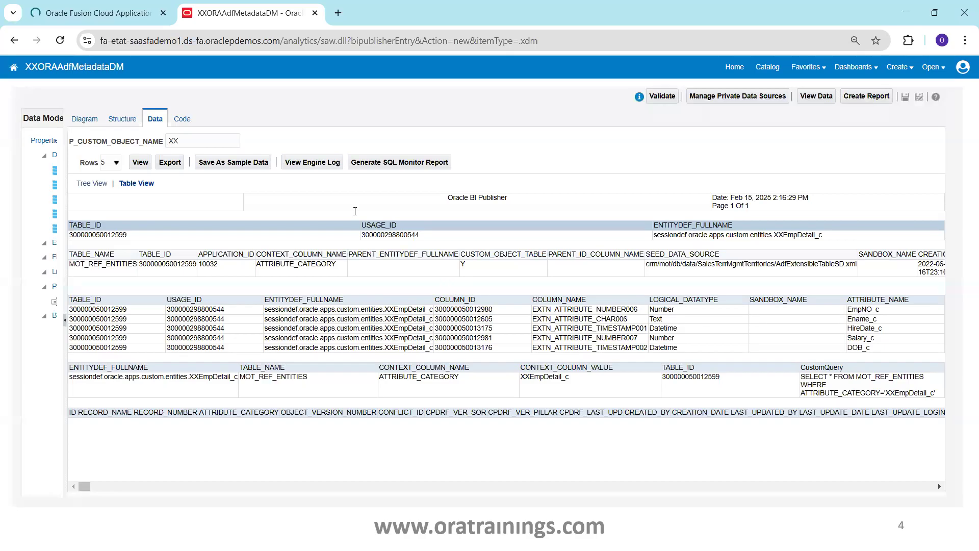
Publish the XXORAAppComp sandbox from its details page.
left_click(104, 11)
left_click(842, 127)
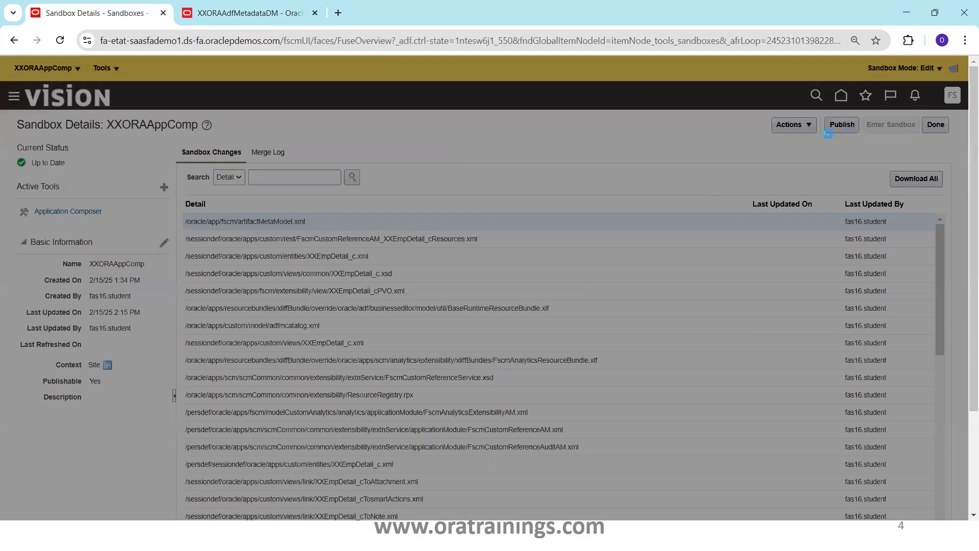
left_click(658, 301)
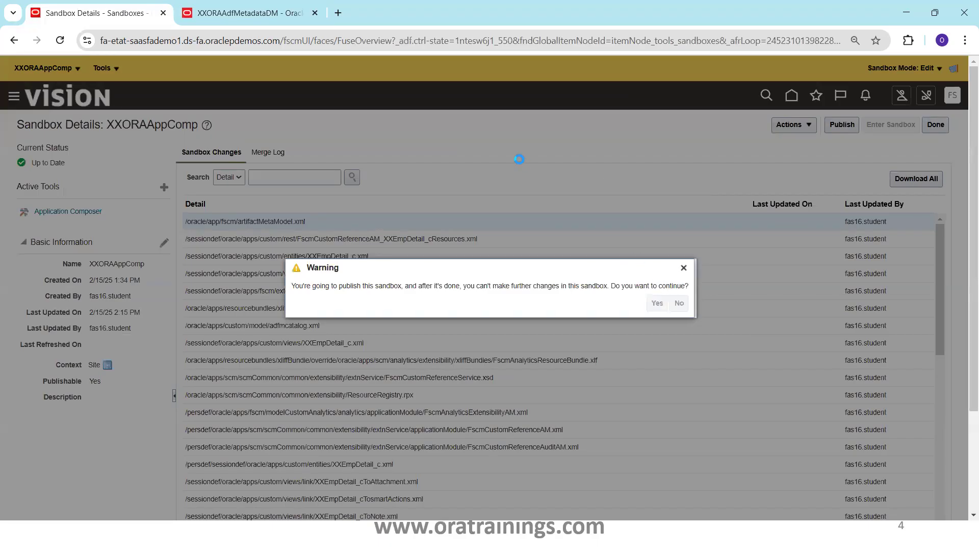
Export the XXORAAdfMetadataDM data output as an XML file.
left_click(250, 14)
left_click(170, 162)
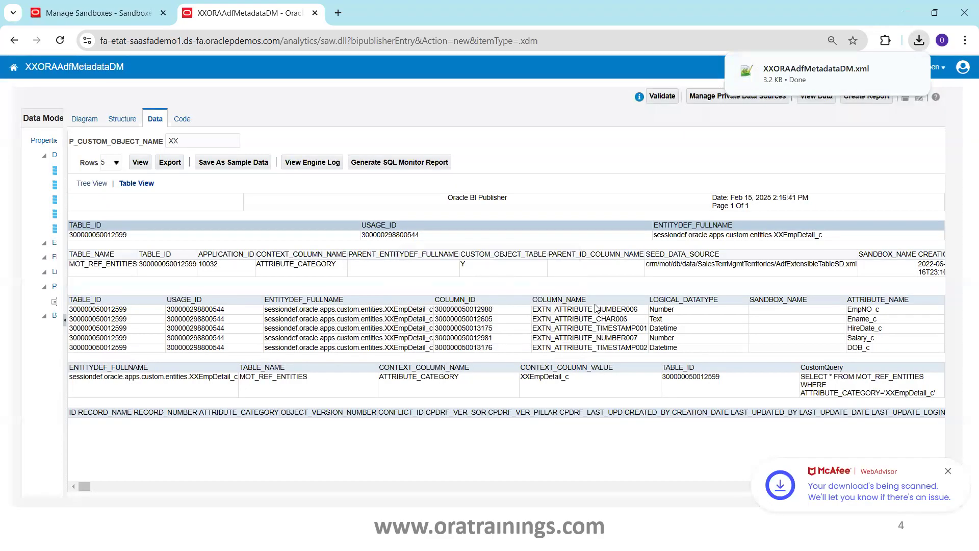
Return from the sandboxes page to the home page and check the Others group for the published custom object.
left_click(127, 14)
left_click(840, 71)
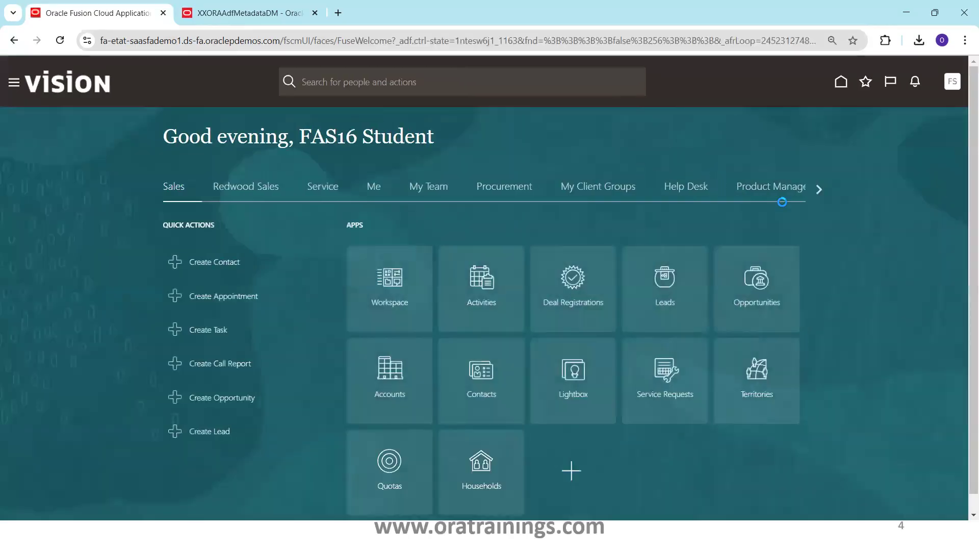
double_click(821, 189)
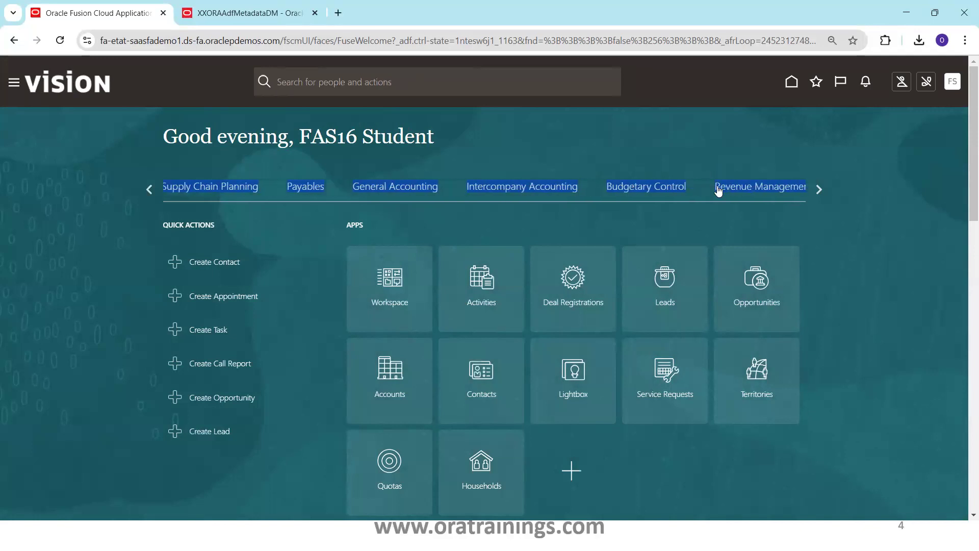
left_click(822, 193)
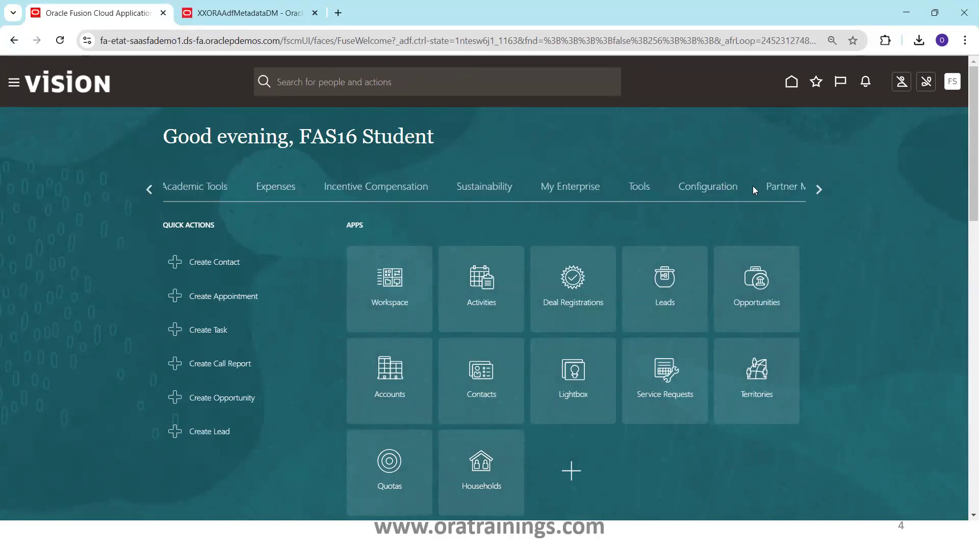
left_click(819, 192)
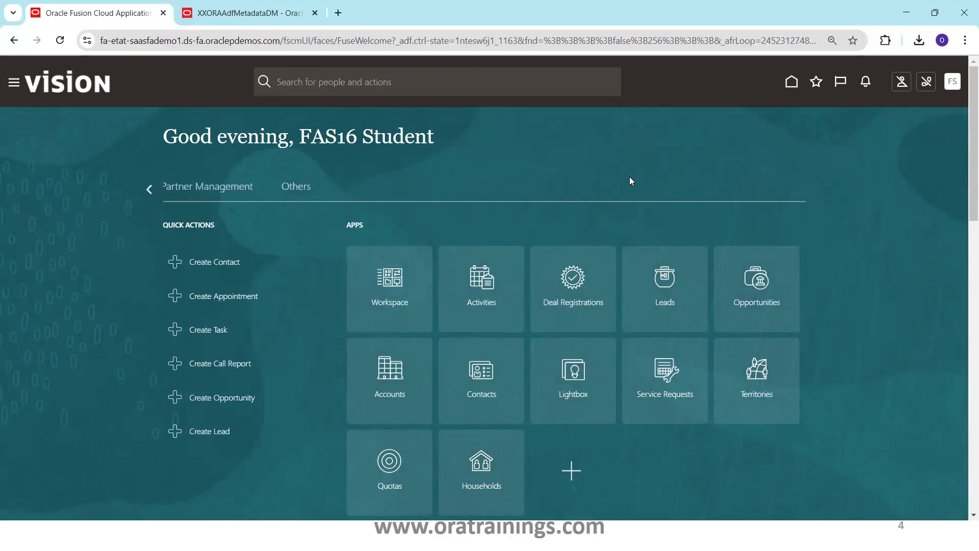
left_click(296, 194)
mouse_move(963, 144)
left_mouse_down()
mouse_move(963, 239)
mouse_move(963, 150)
left_mouse_up()
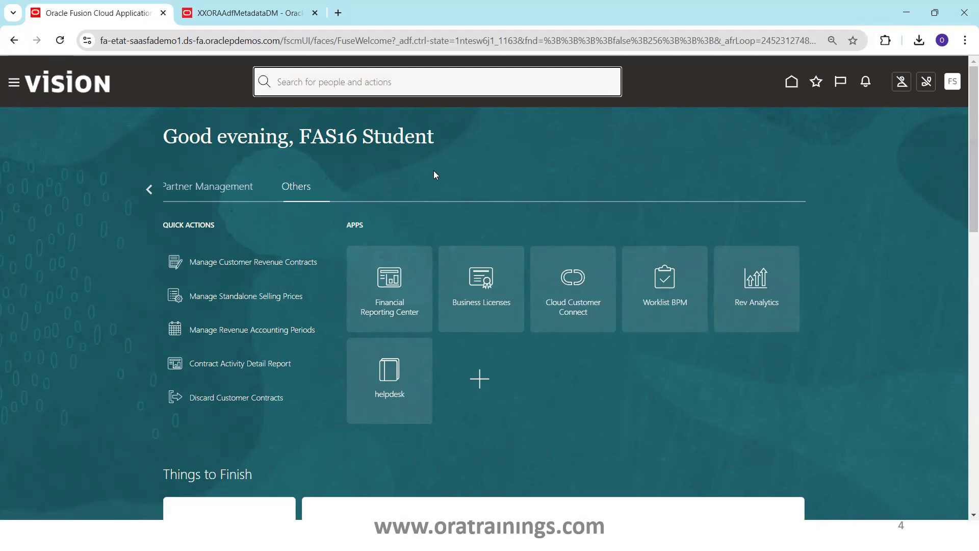
Examine the apps under Partner Management, Tools and Configuration, then open the Settings and Actions options.
left_click(200, 187)
left_click(152, 188)
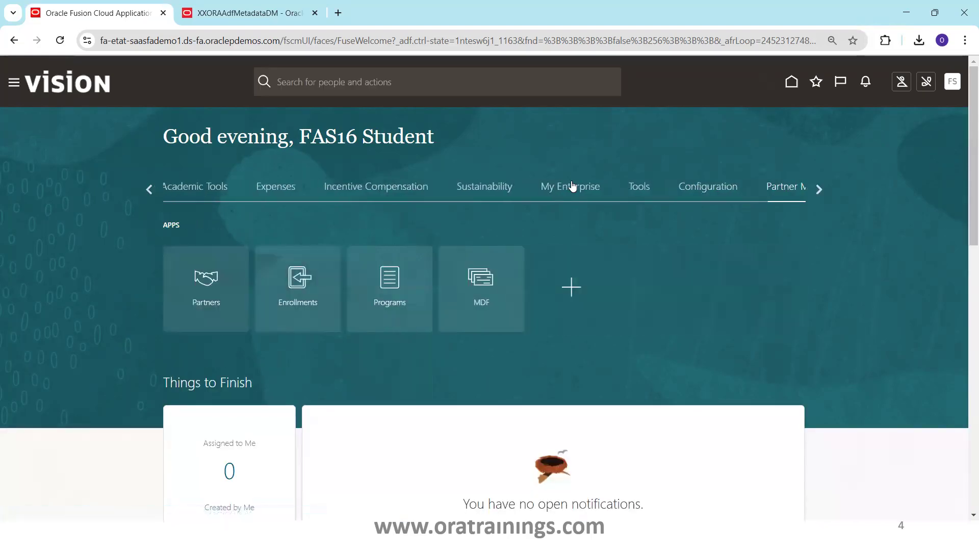
left_click(641, 187)
scroll(964, 204, "down", 5)
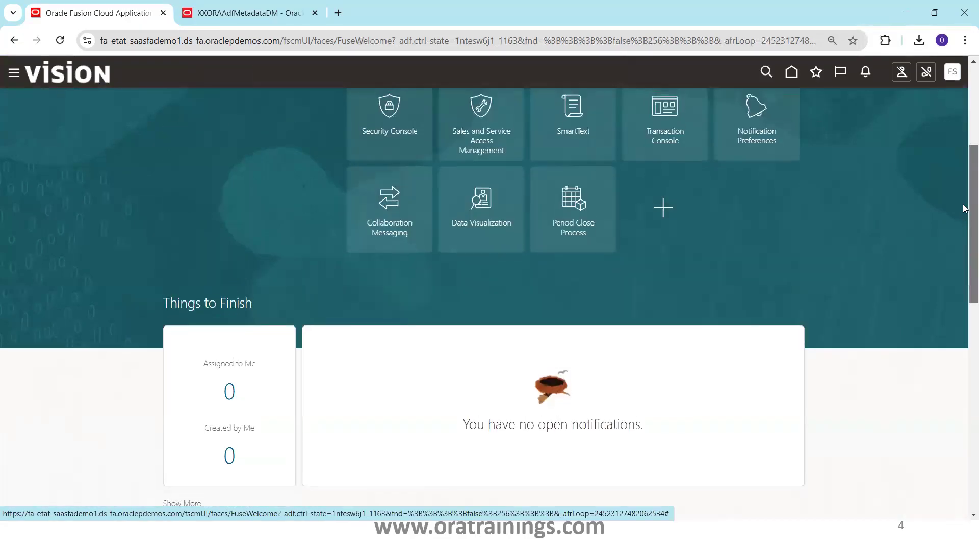
scroll(965, 177, "up", 2)
scroll(965, 177, "up", 3)
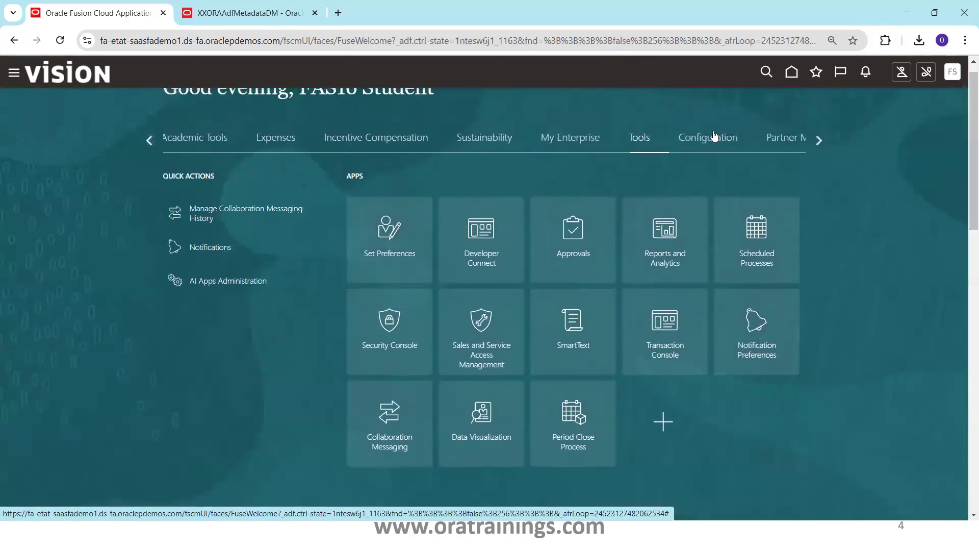
left_click(716, 137)
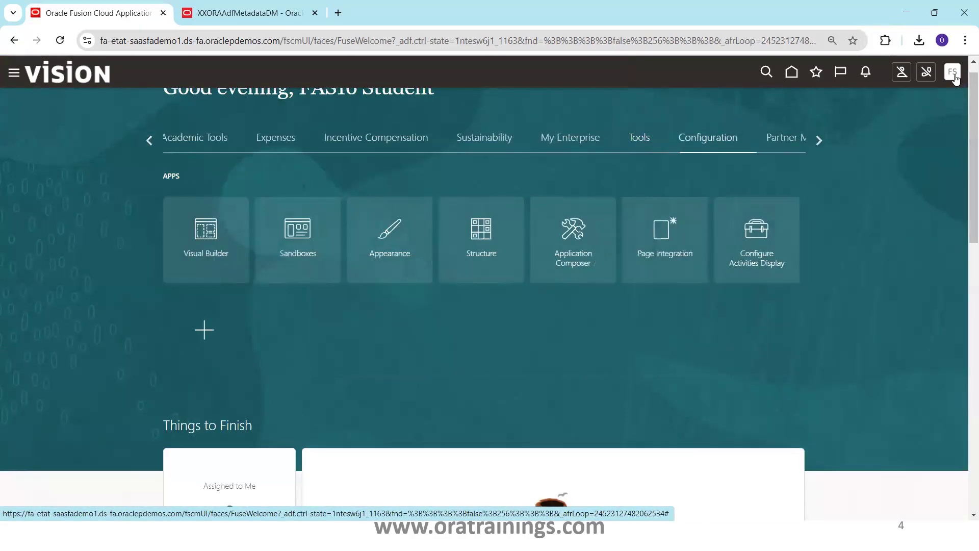
left_click(953, 72)
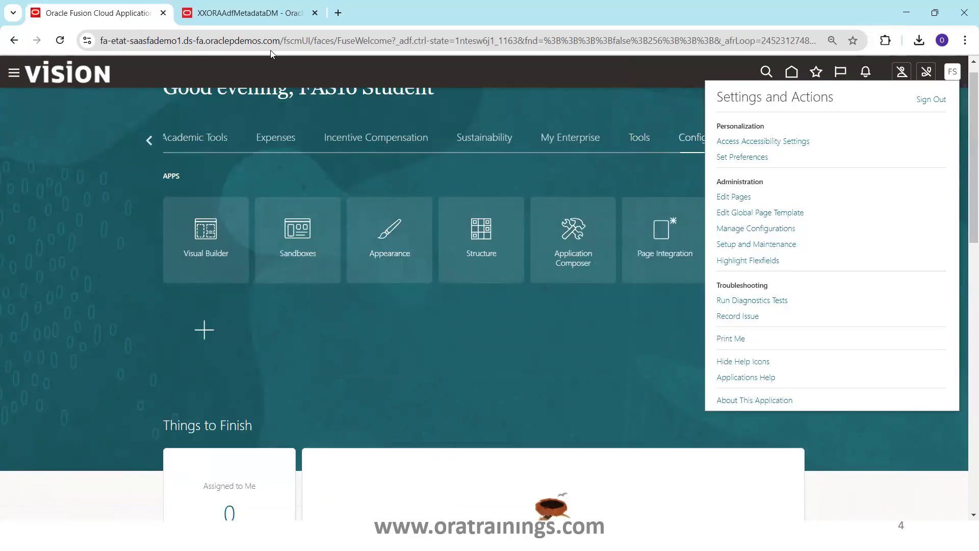
Open the application's base address fa-etat-saasfademo1.ds-fa.oraclepdemos.com in a new incognito browser window.
left_click_drag(281, 40, 43, 33)
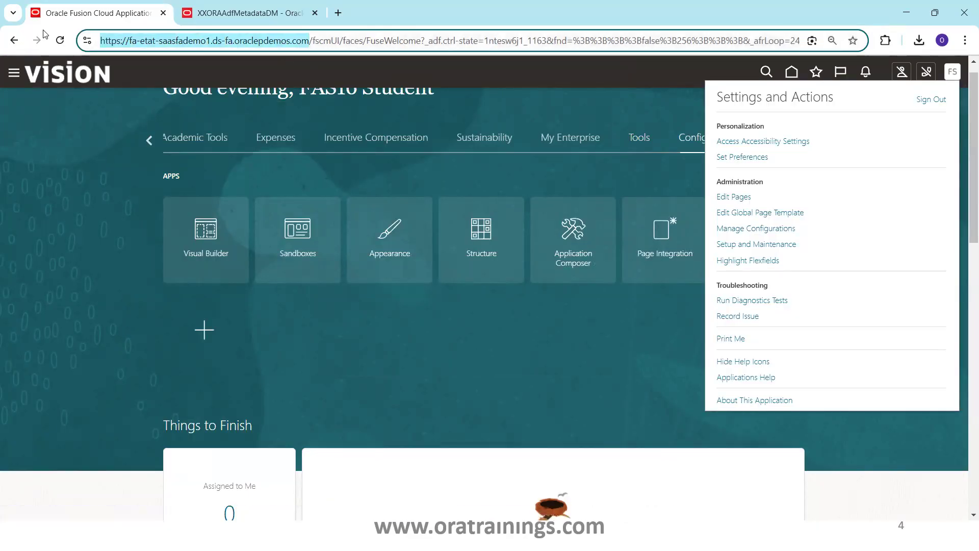
key("ctrl+c")
key("ctrl+shift+n")
key("ctrl+v")
key("Return")
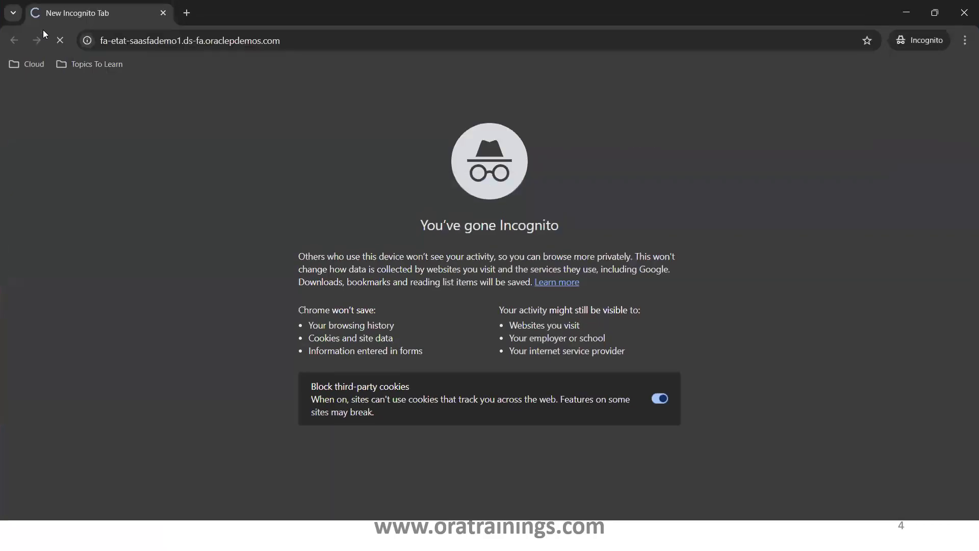
Switch to Notepad++ and look up the login credentials kept in the new 7 note.
key("alt+Tab")
key("alt+Tab")
key("alt+Tab")
key("alt+Tab")
key("alt+Tab")
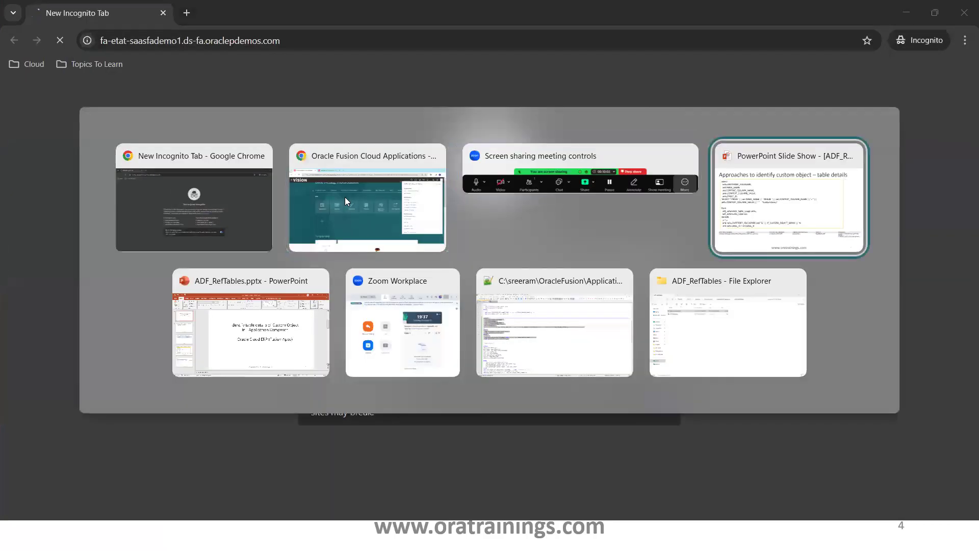
key("alt+Tab")
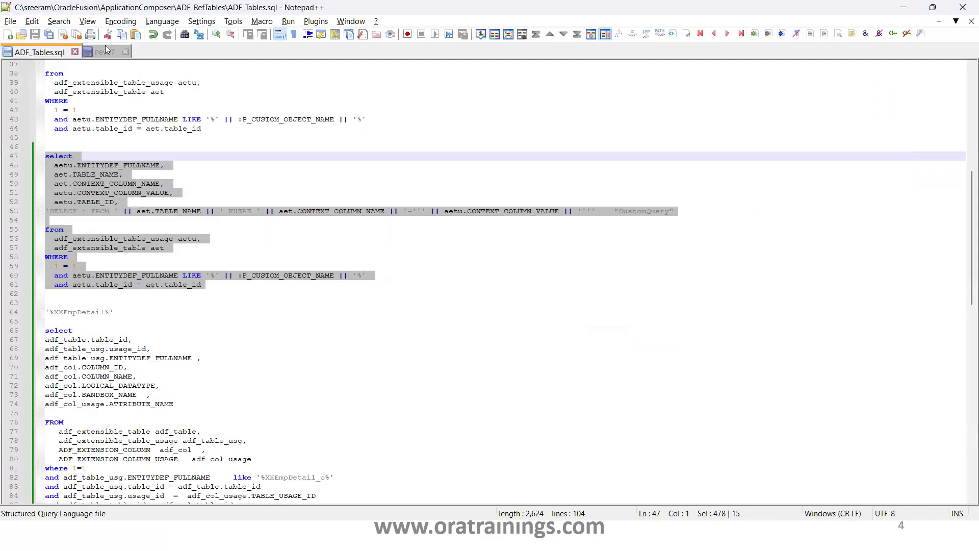
left_click(104, 51)
left_click_drag(74, 74, 38, 74)
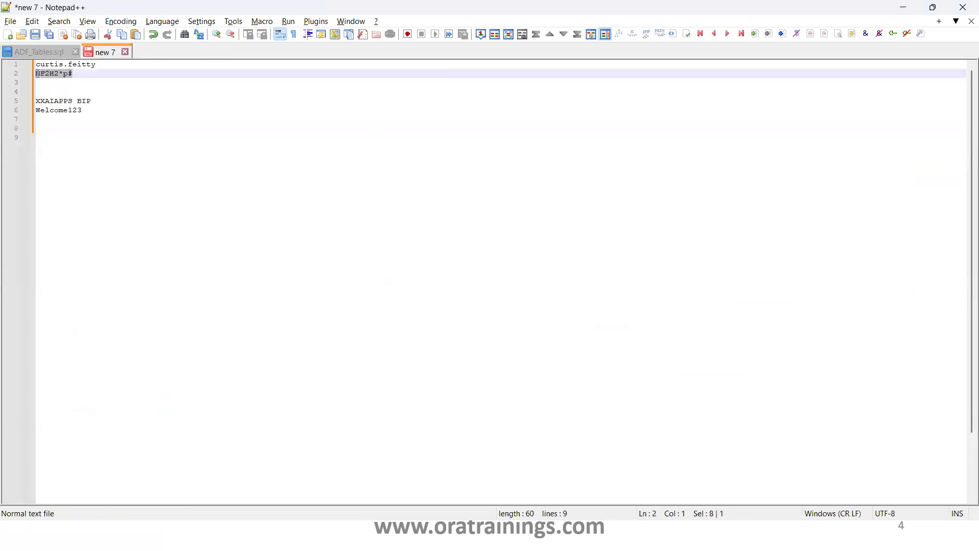
Switch to the incognito window and sign in to Oracle Applications Cloud with the saved student user ID and password.
key("alt+Tab")
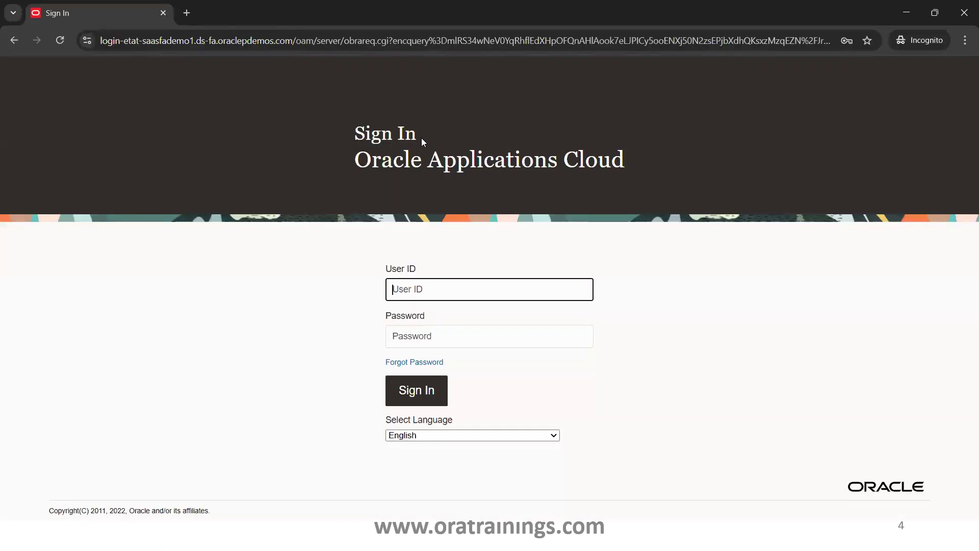
type("fas16.student")
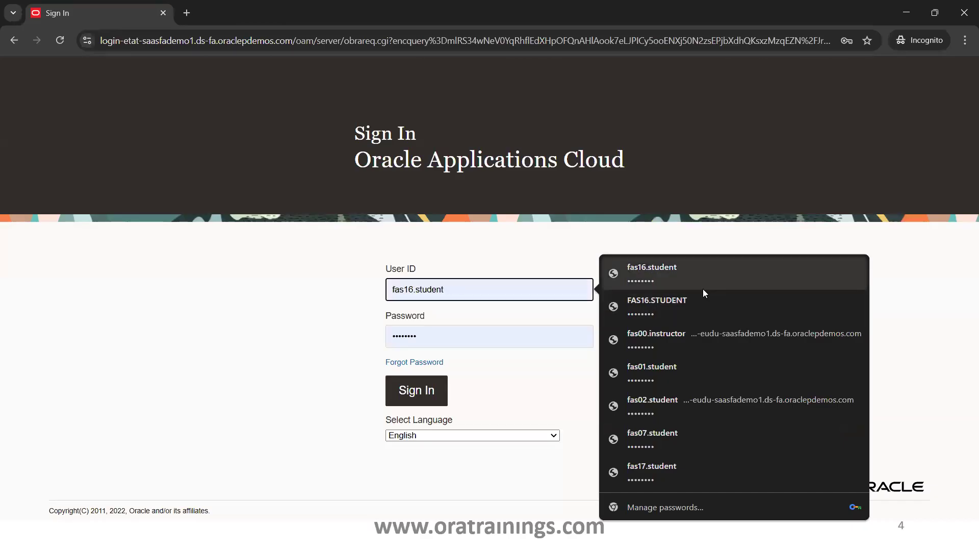
left_click(690, 280)
left_click(405, 383)
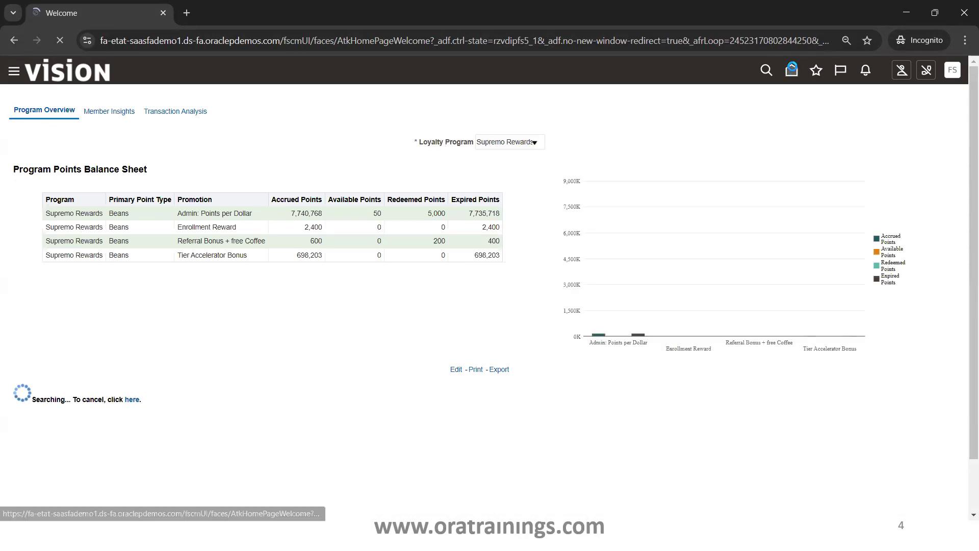
Go to the home page of the fresh incognito session and check the Others group for the custom object.
left_click(792, 70)
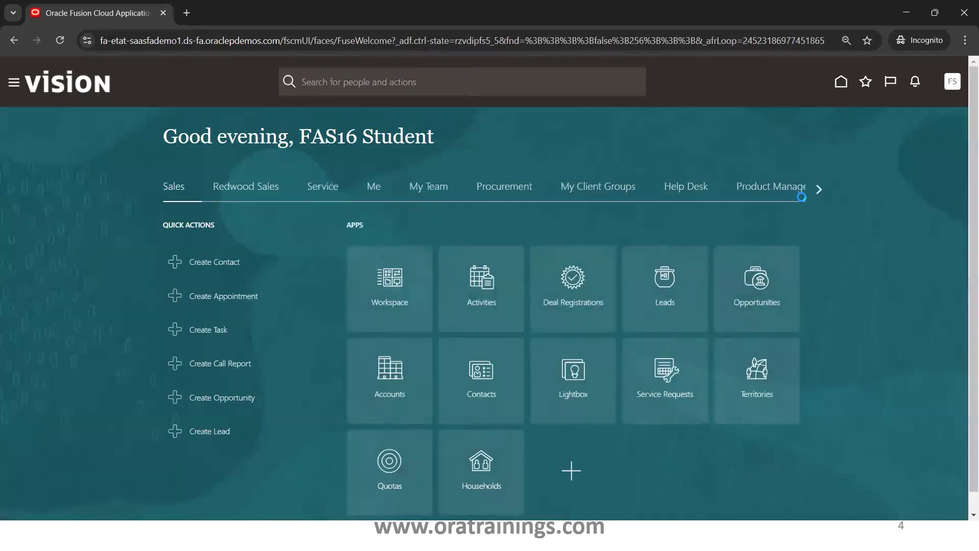
left_click(814, 189)
double_click(814, 189)
left_click(813, 188)
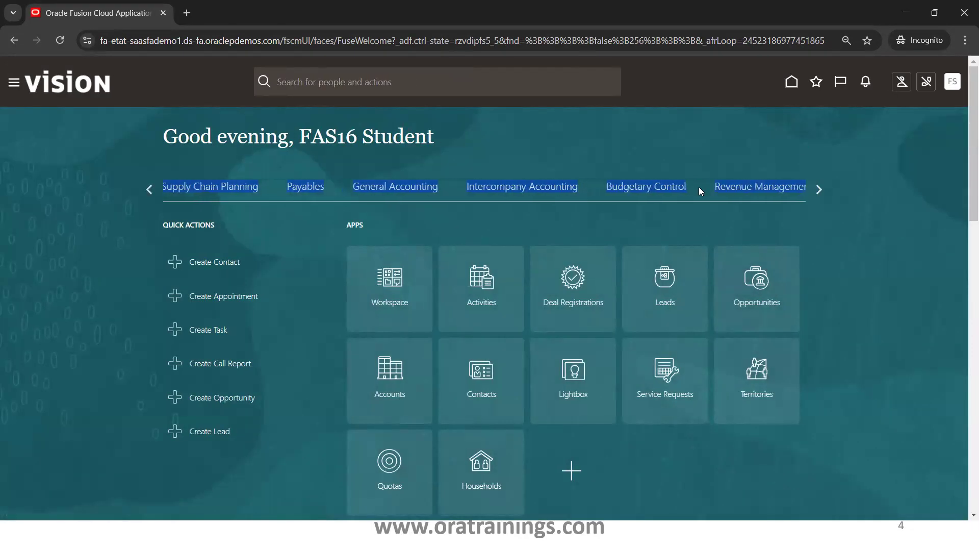
left_click(821, 188)
left_click(822, 189)
left_click(820, 189)
left_click(819, 191)
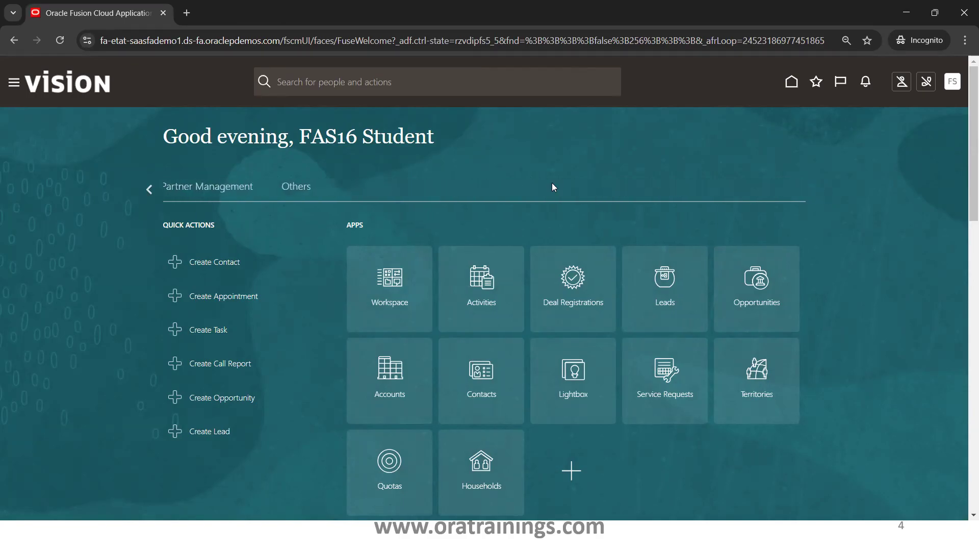
left_click(303, 188)
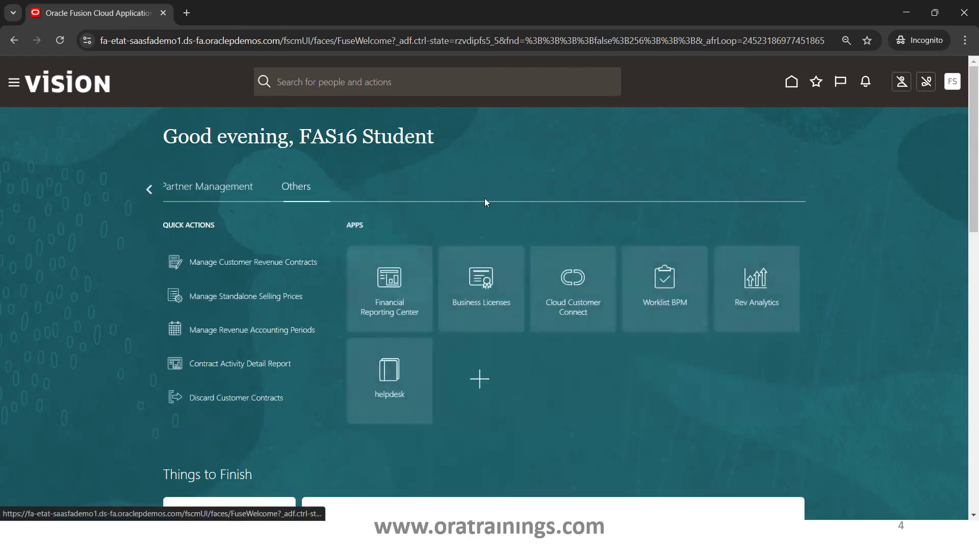
Check the apps in the Tools group of the home page for the custom object.
left_click(149, 189)
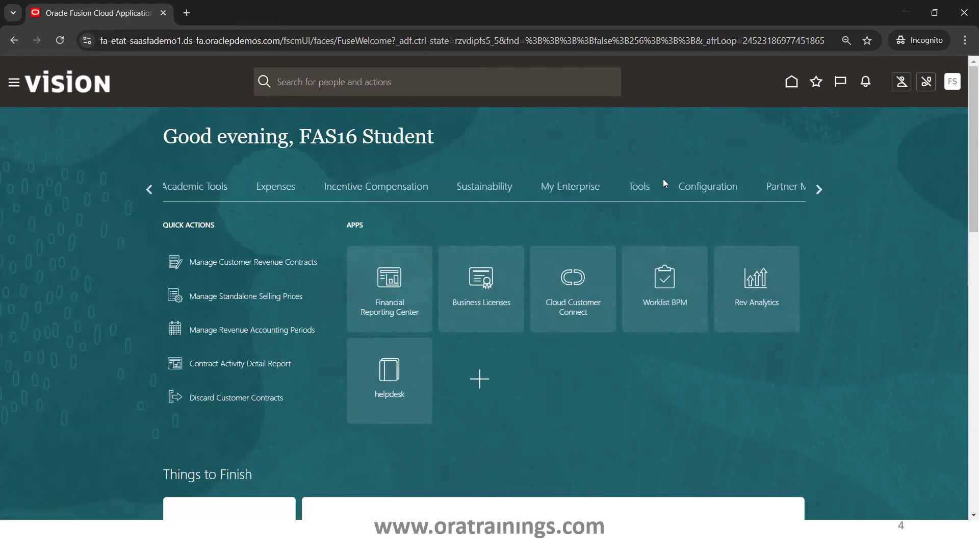
left_click(644, 187)
scroll(963, 233, "down", 3)
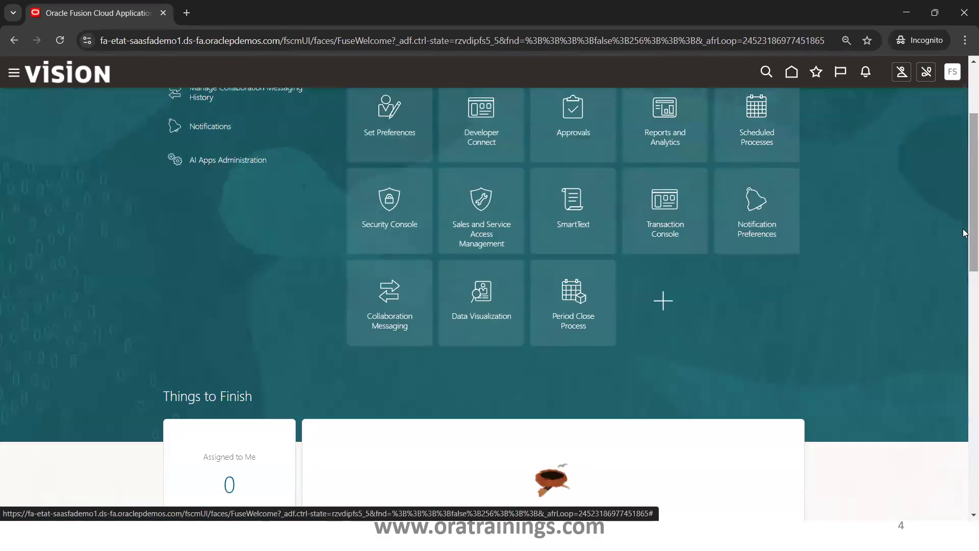
Return to the XXORAAdfMetadataDM data model output and examine the first attribute's column name and the table used in CustomQuery.
key("alt+Tab")
key("alt+Tab")
key("alt+Tab")
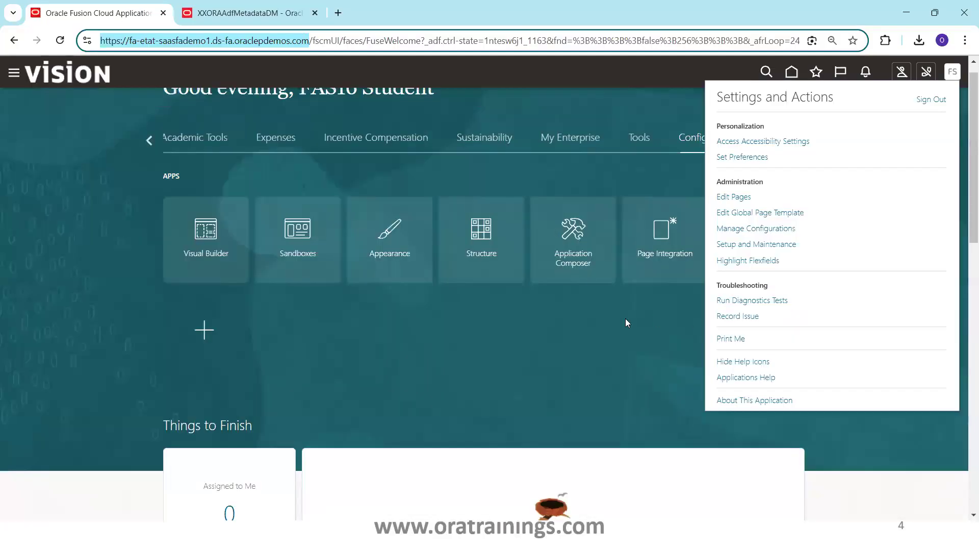
key("ctrl+Tab")
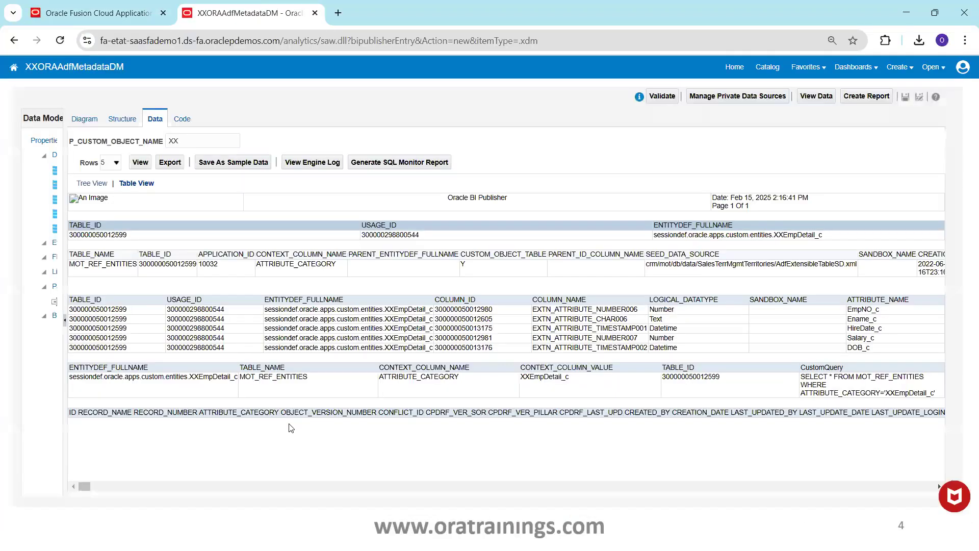
left_click_drag(468, 310, 514, 323)
left_click(515, 323)
double_click(559, 308)
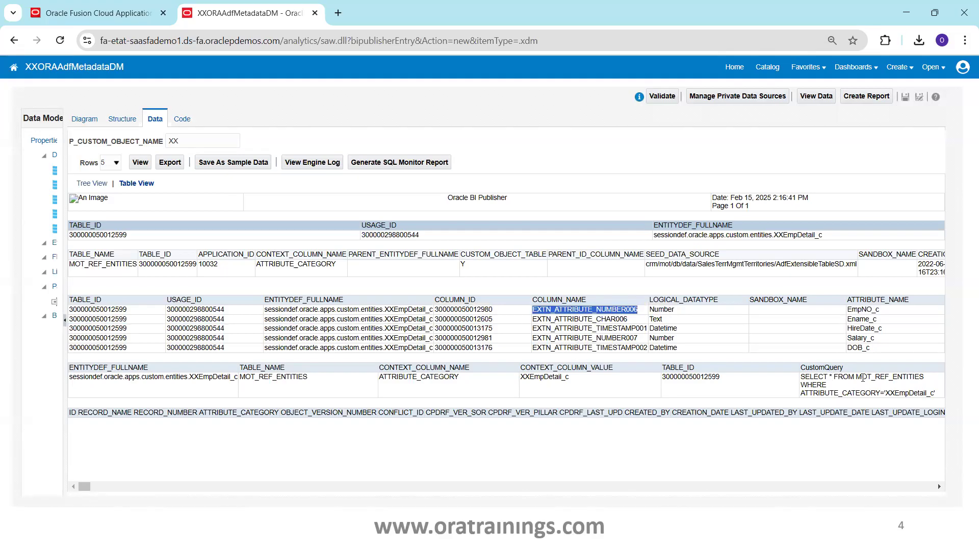
double_click(862, 377)
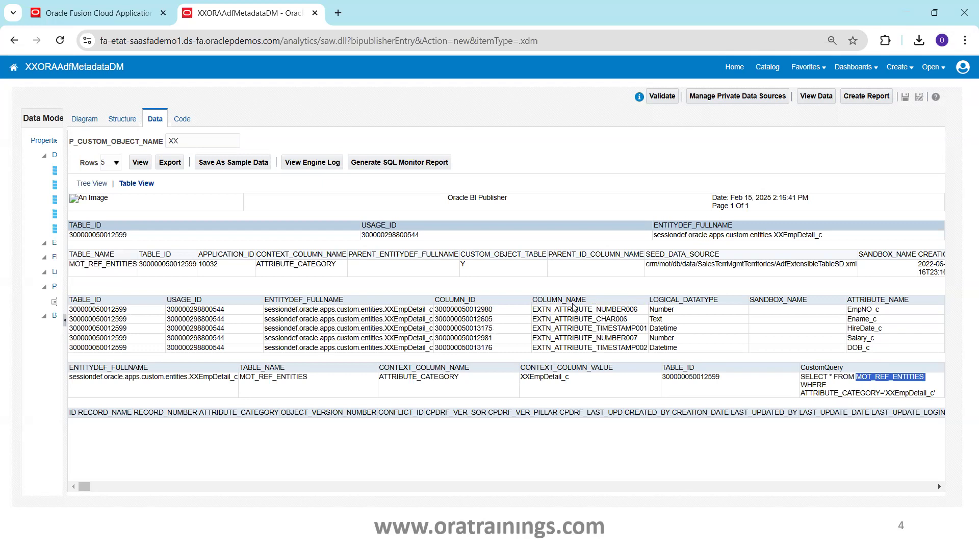
Compare the COLUMN_NAME values with LOGICAL_DATATYPE and ATTRIBUTE_NAME to see how the custom object's fields map to table columns.
double_click(557, 300)
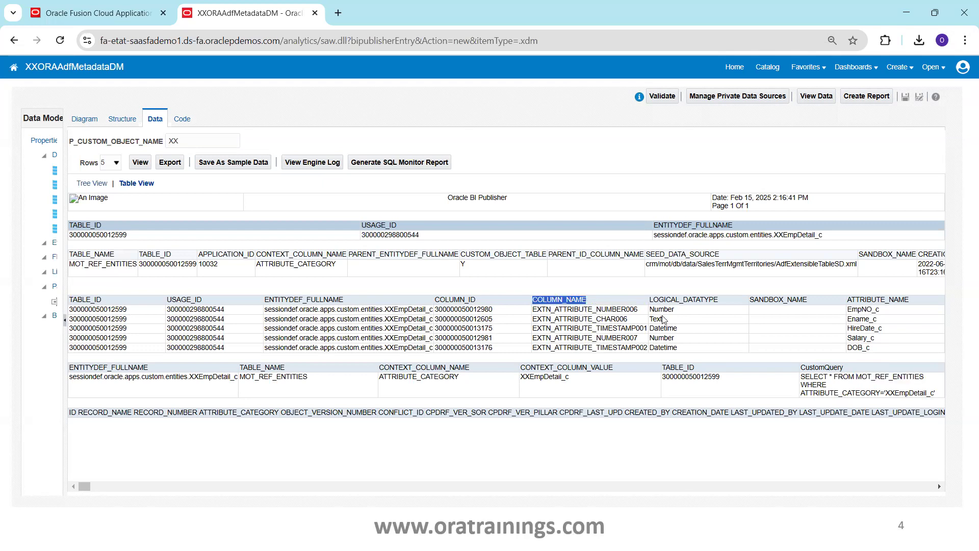
double_click(693, 301)
double_click(563, 299)
double_click(879, 301)
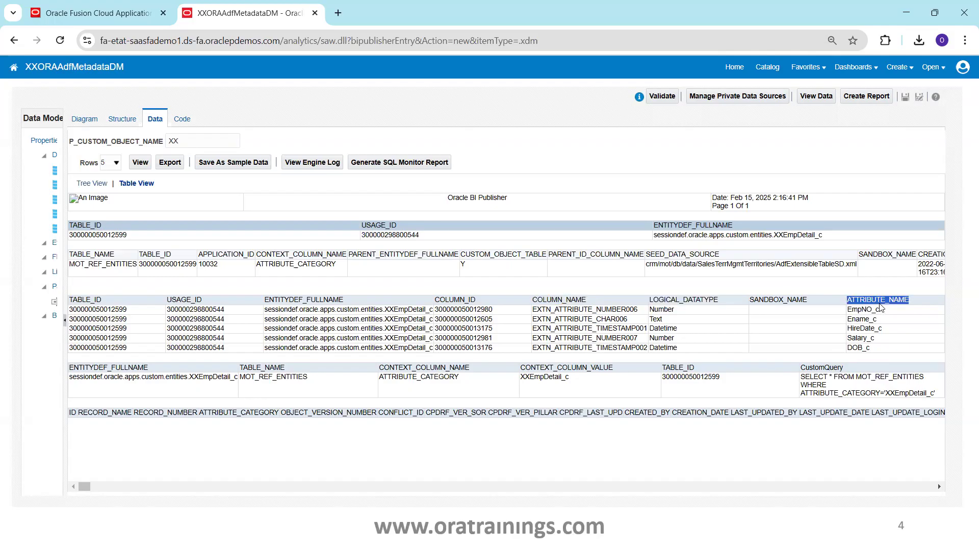